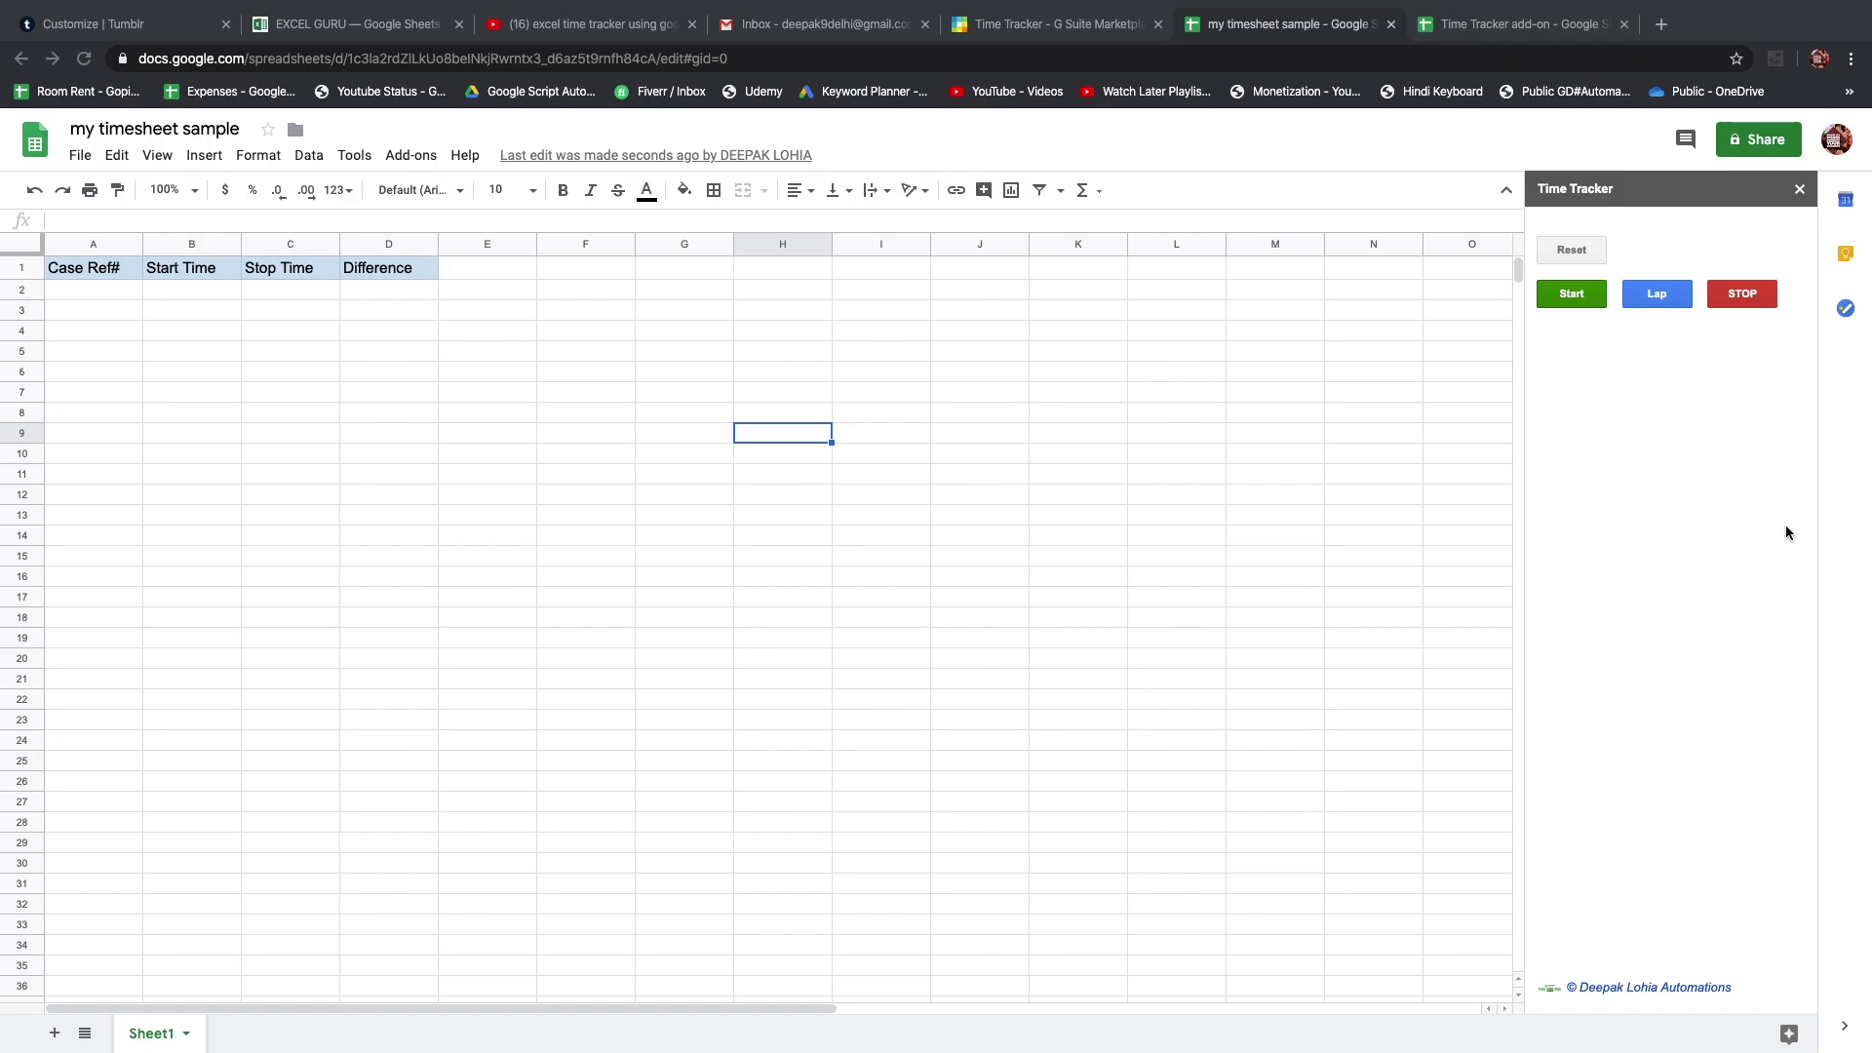
# Reset Time Tracker, time a run of laps to stop, then select the differences in D2:D4.
pyautogui.click(1572, 251)
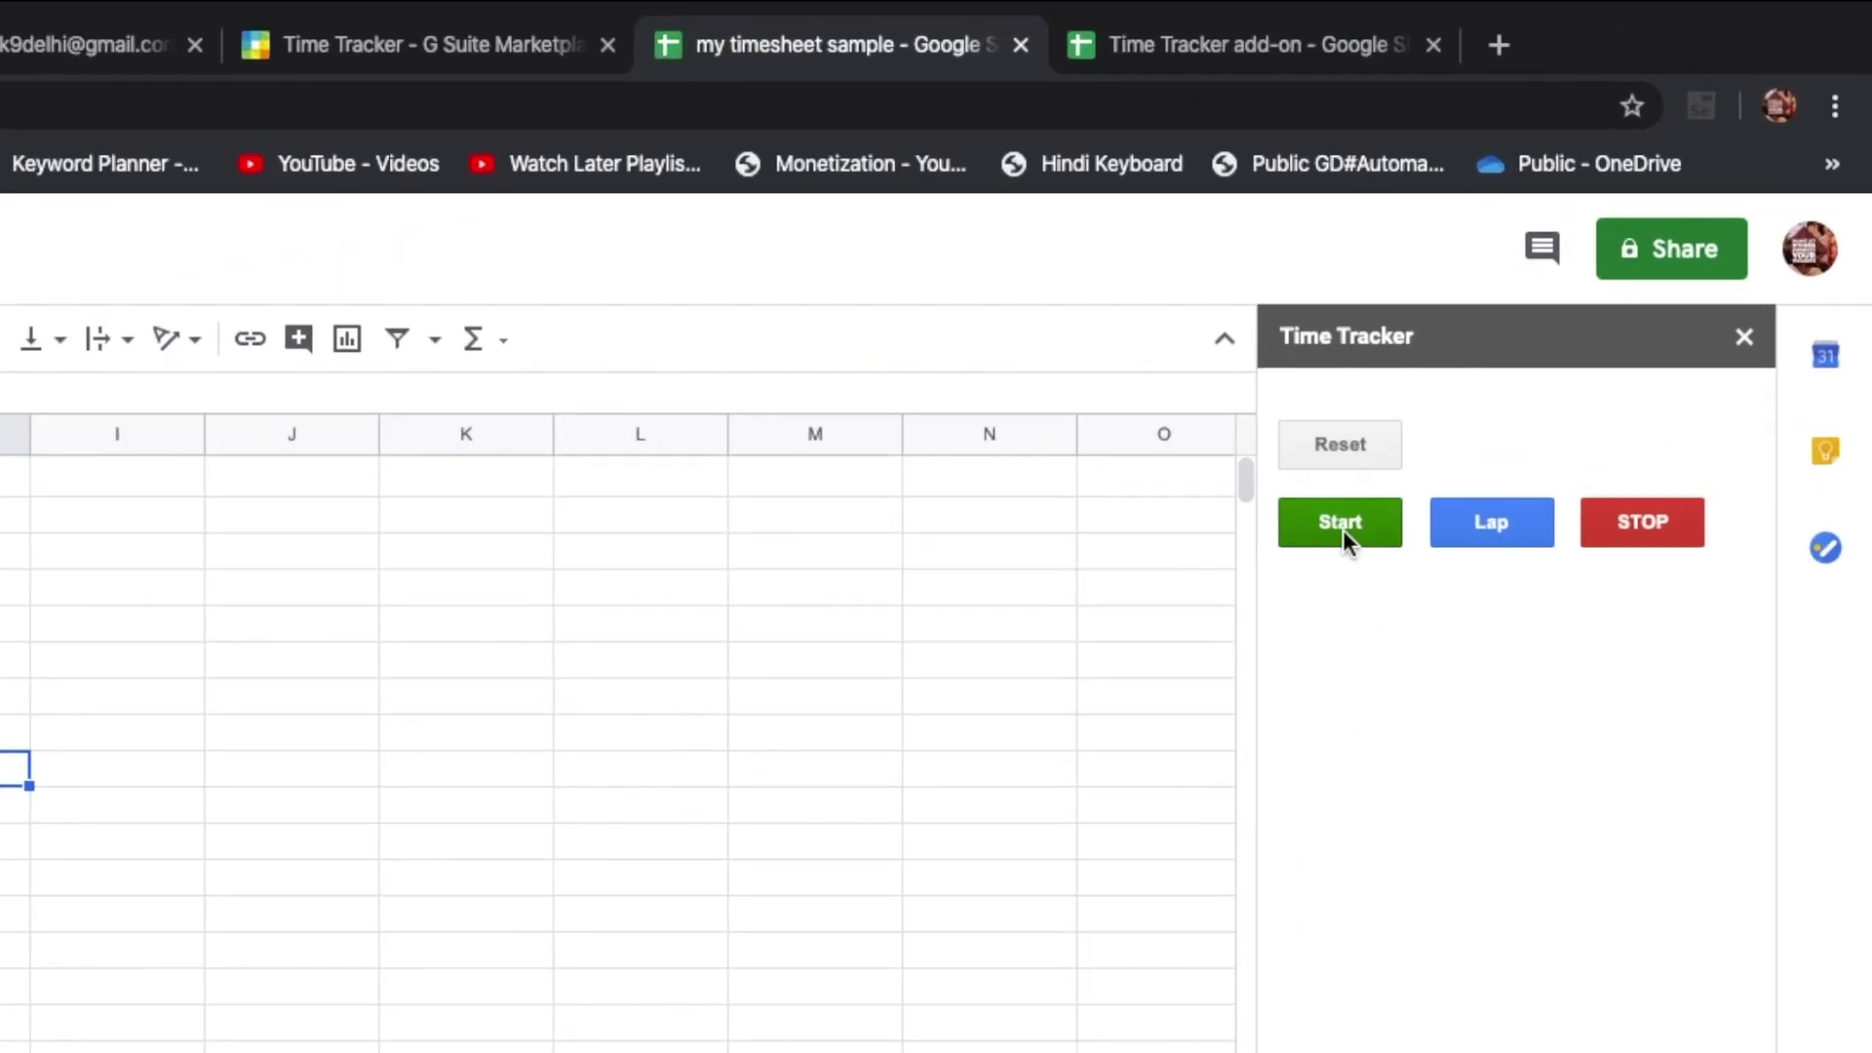
pyautogui.click(1342, 530)
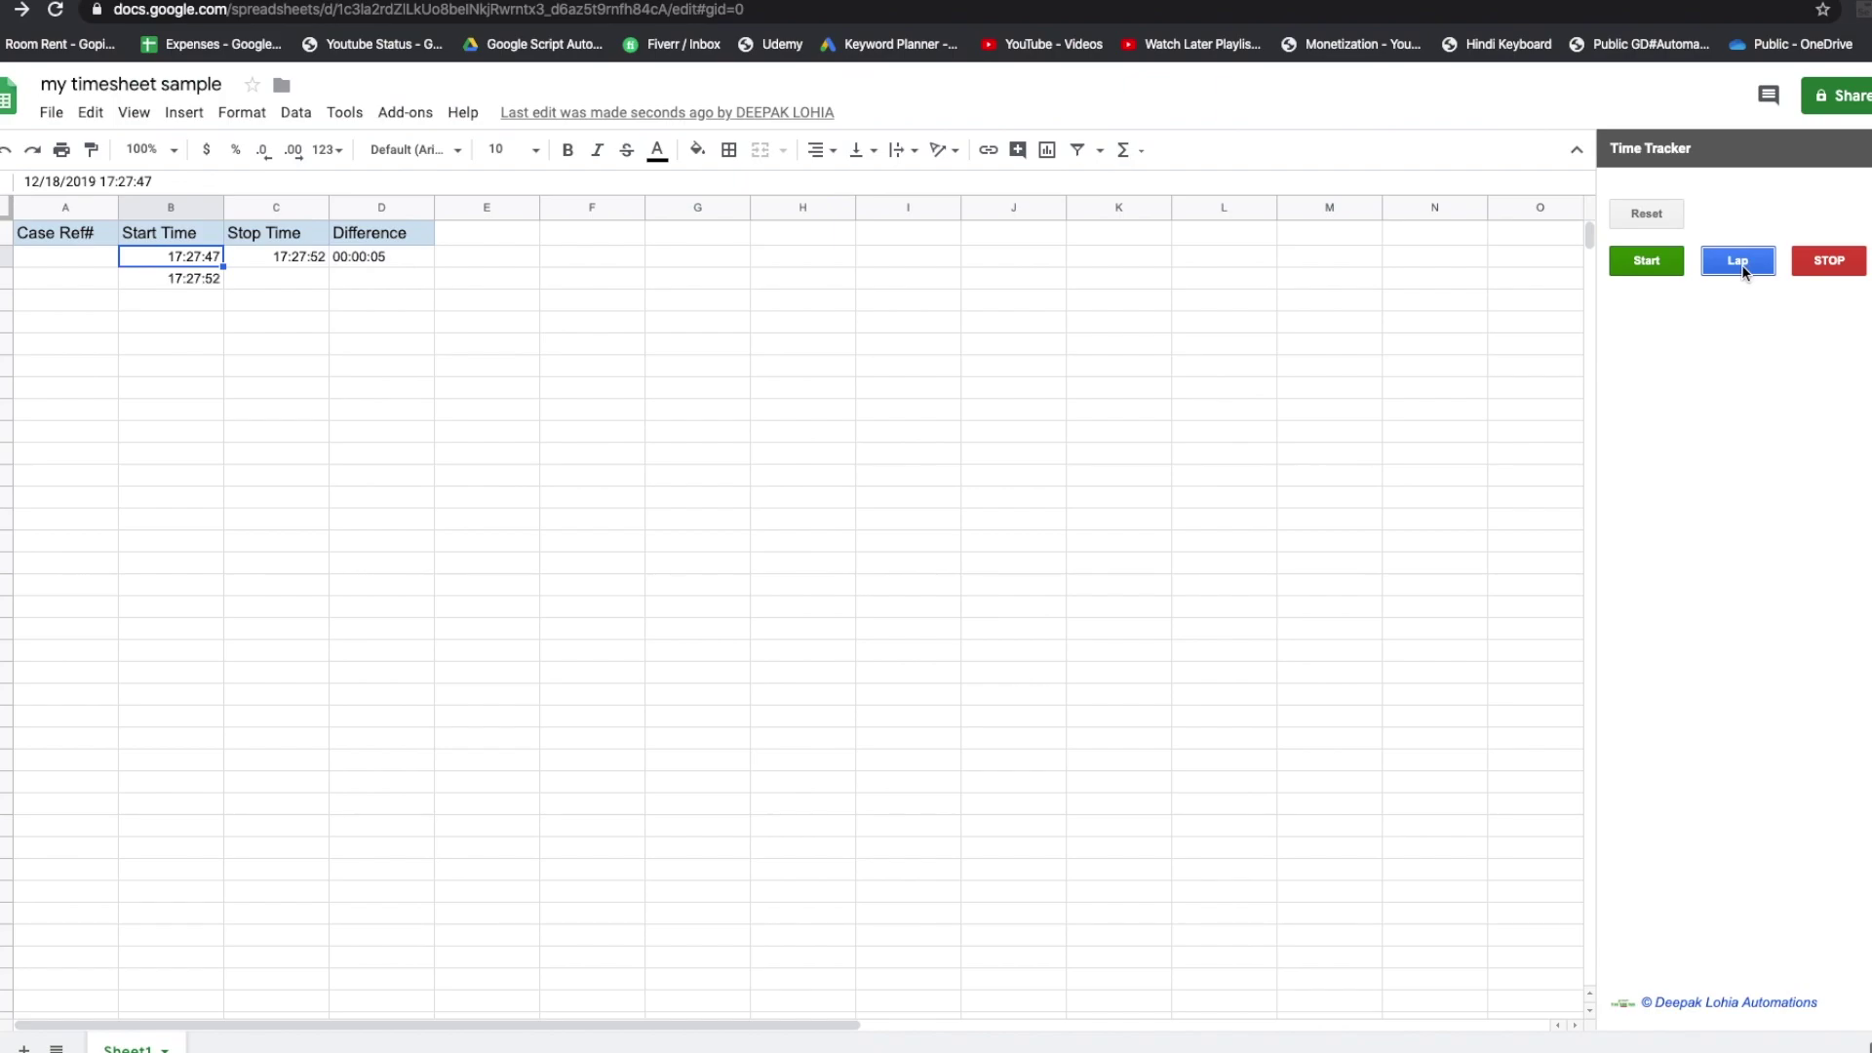
pyautogui.click(1830, 263)
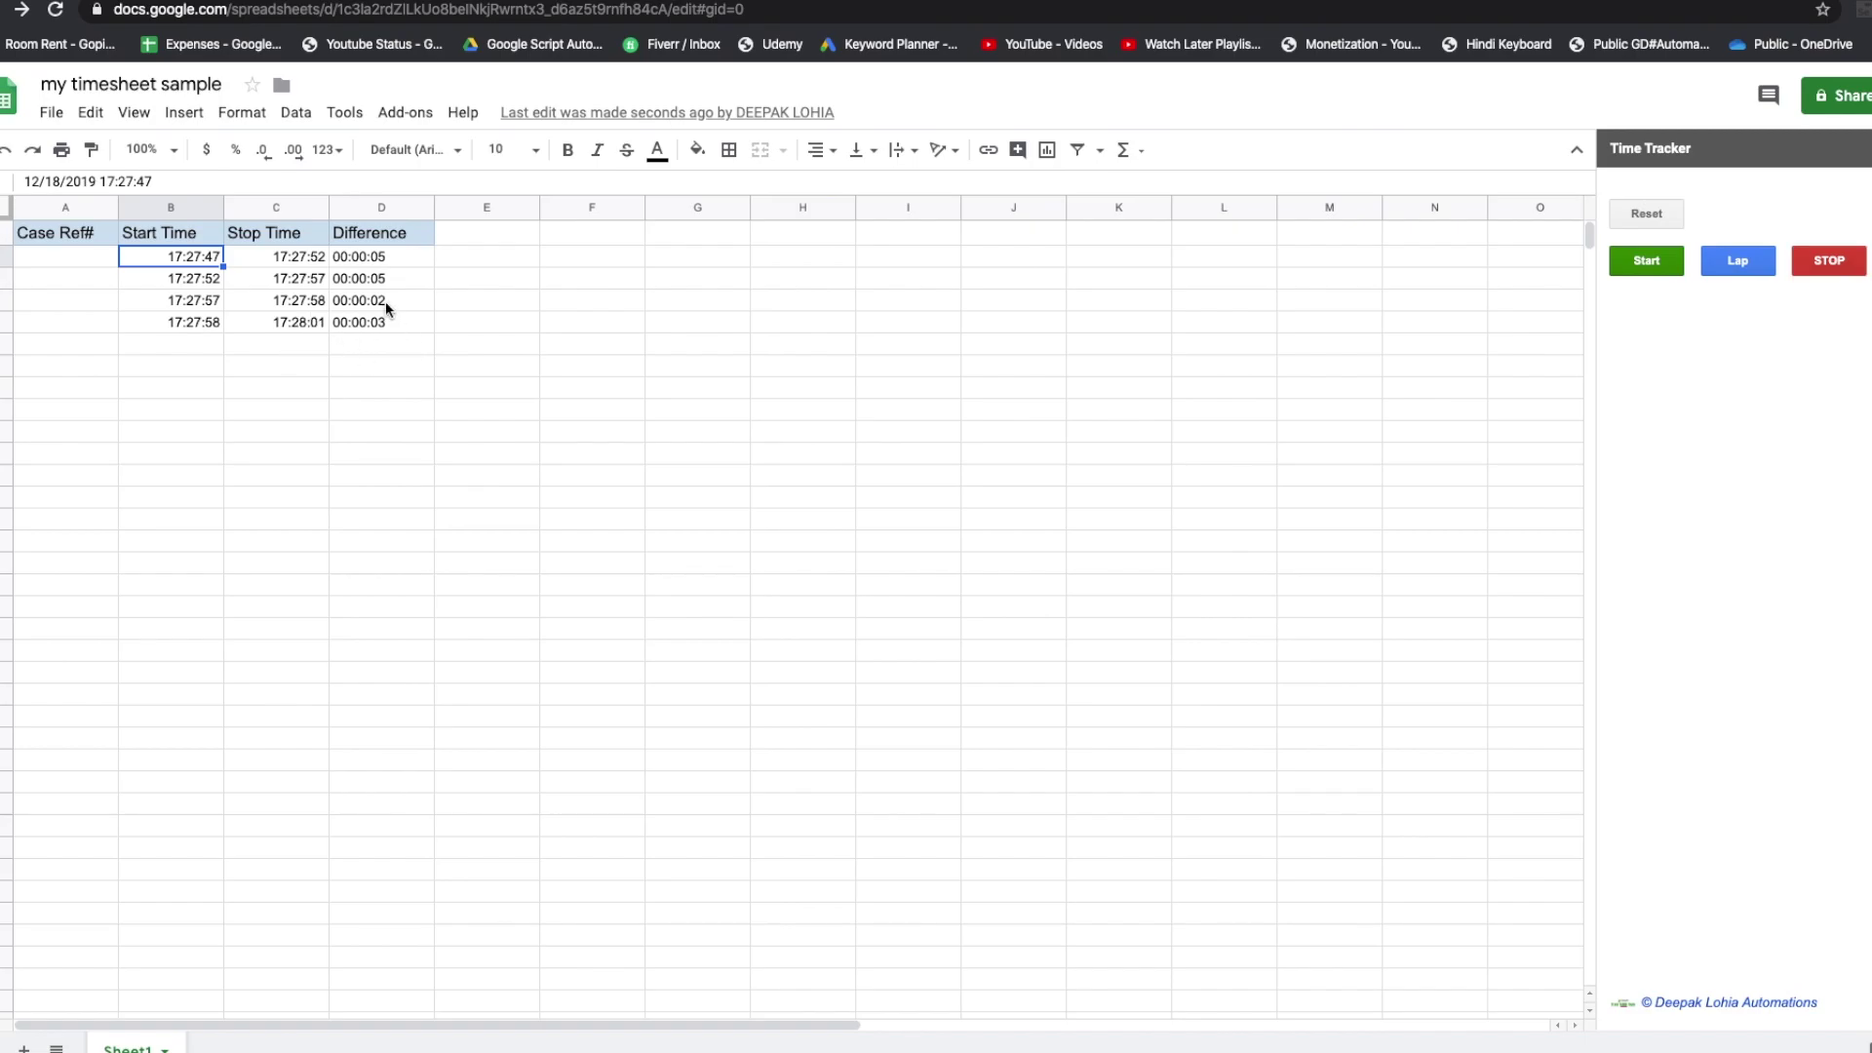
pyautogui.moveTo(374, 256); pyautogui.dragTo(378, 323)
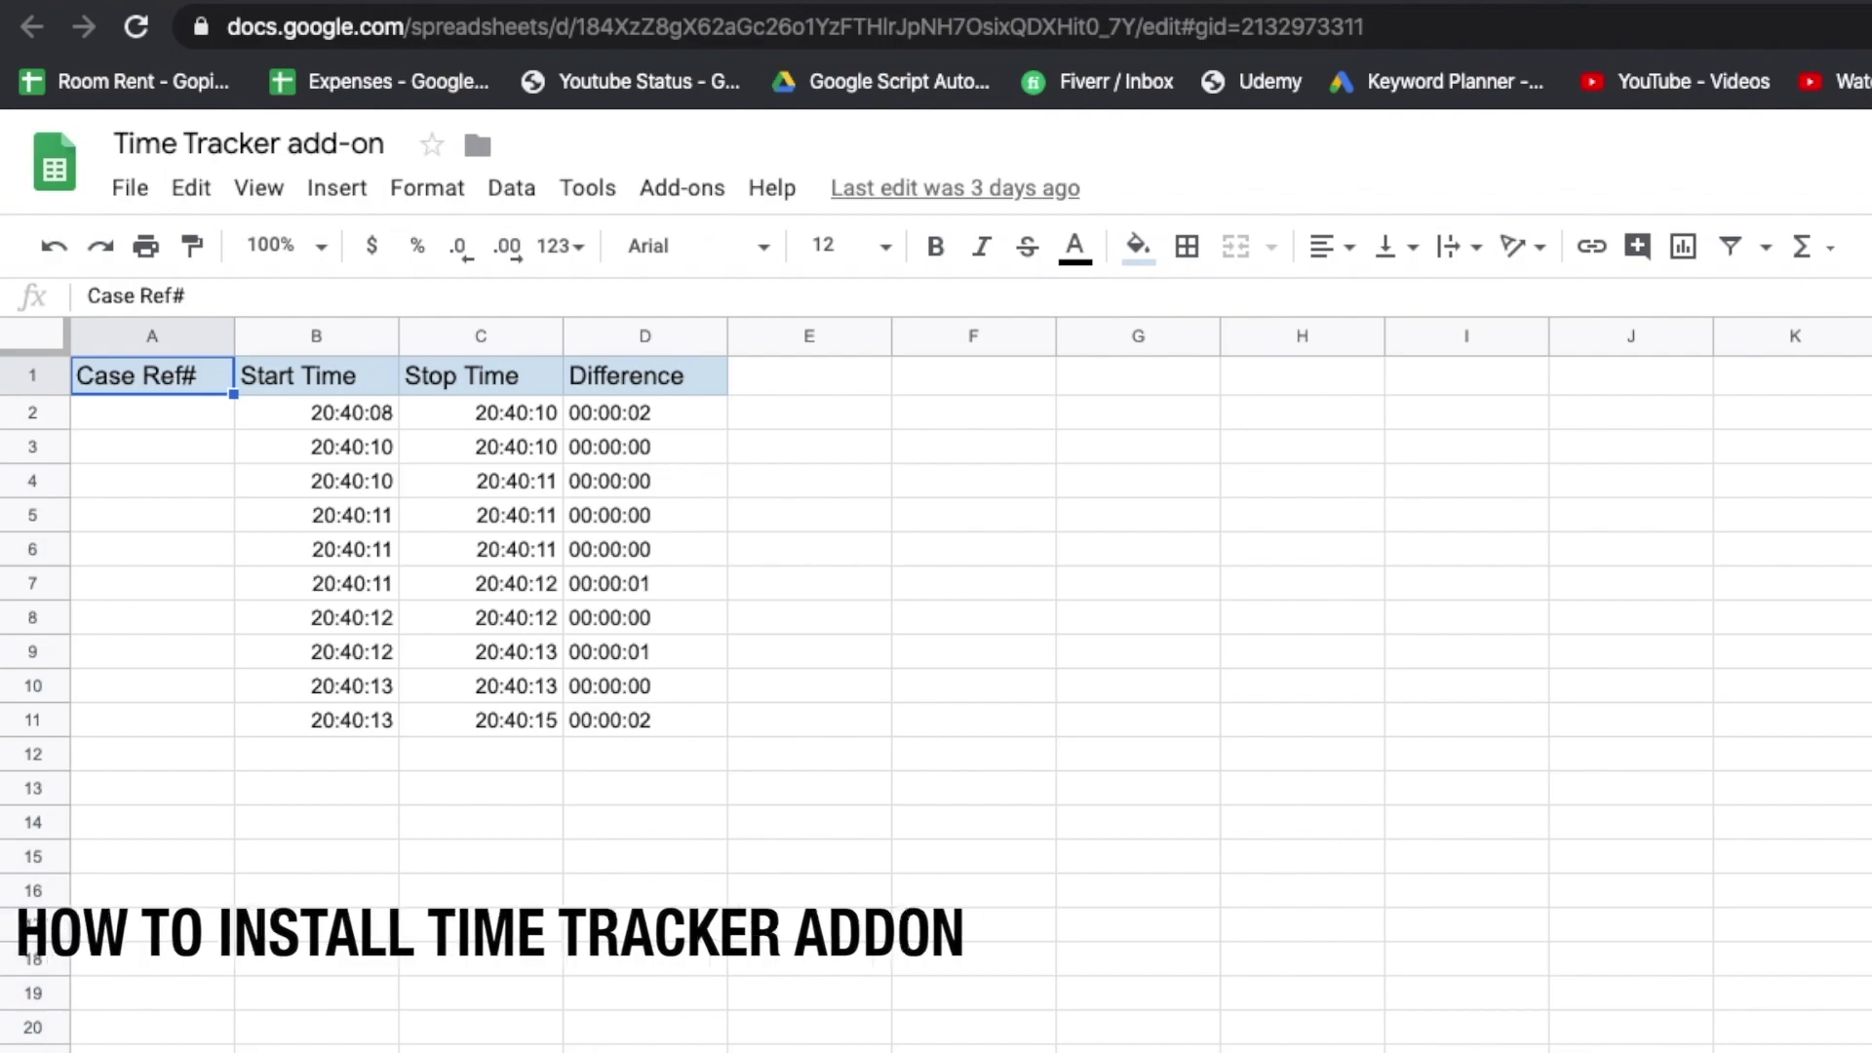
# Go to the Google Sheets home page.
pyautogui.click(1219, 14)
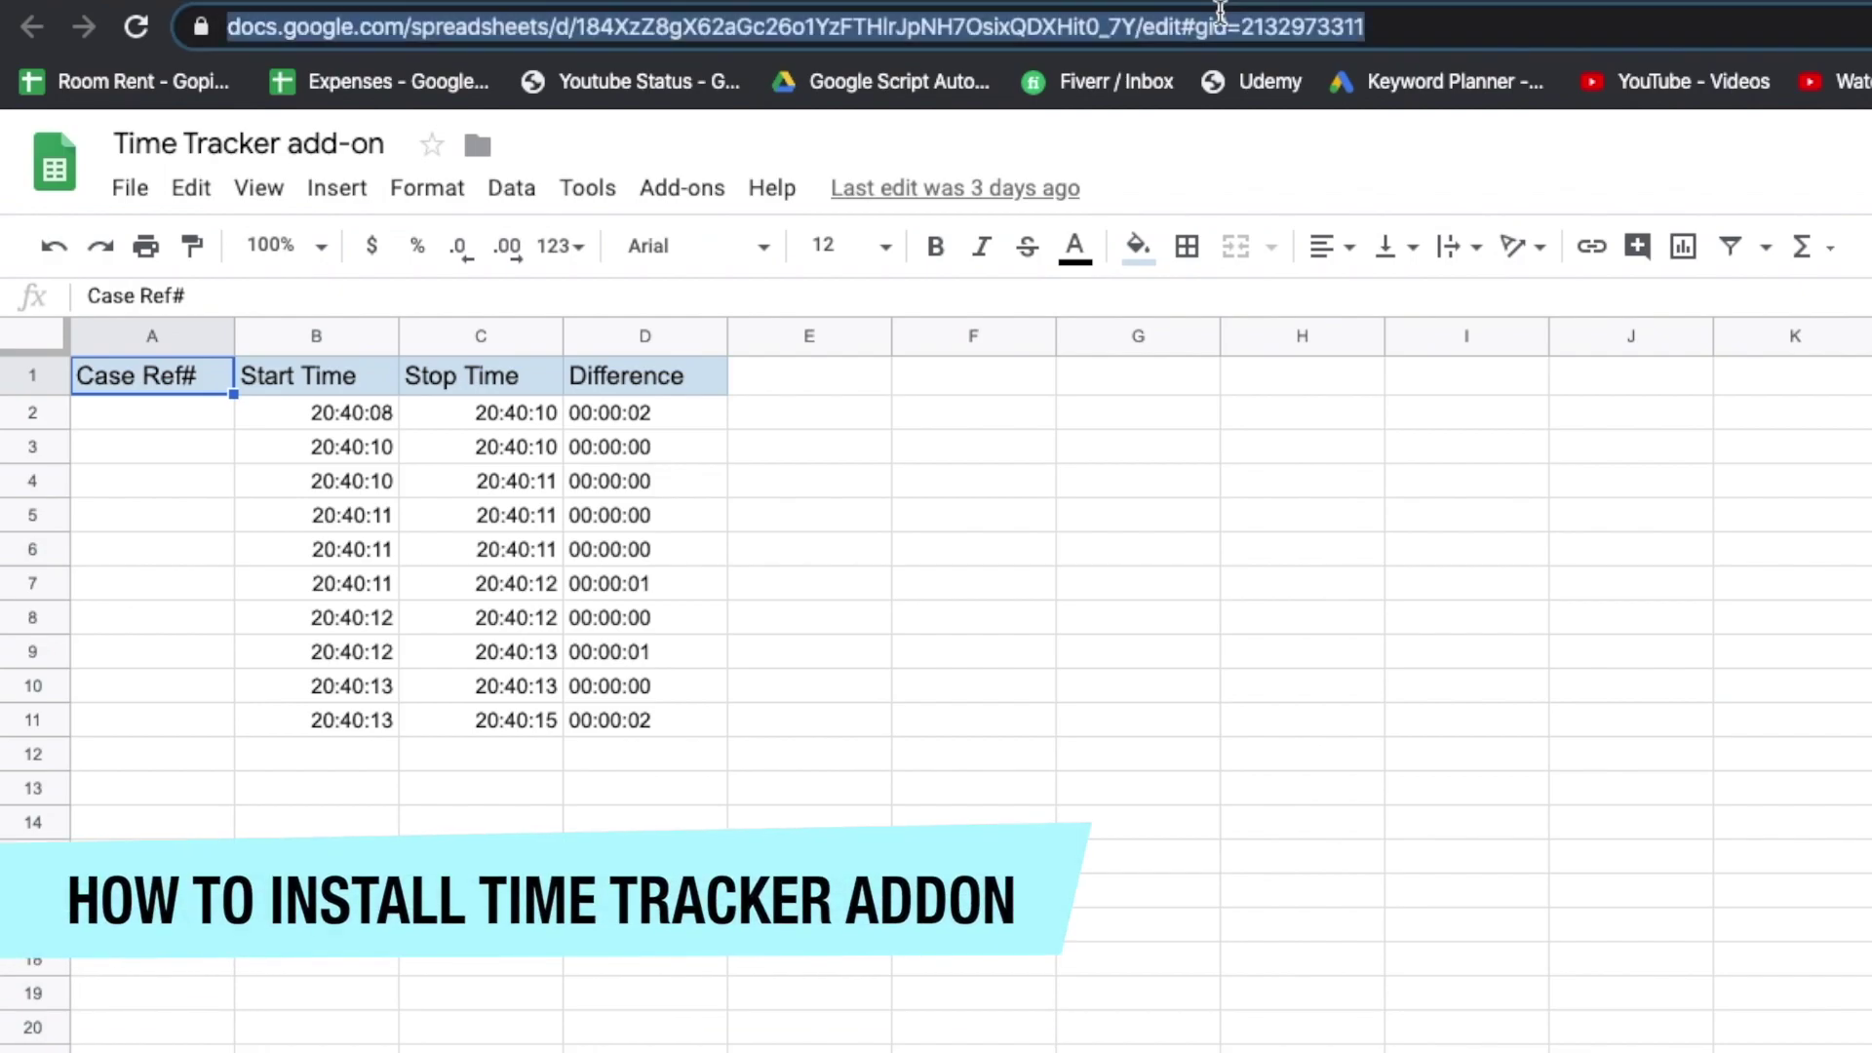
pyautogui.write('shee')
pyautogui.press('Return')
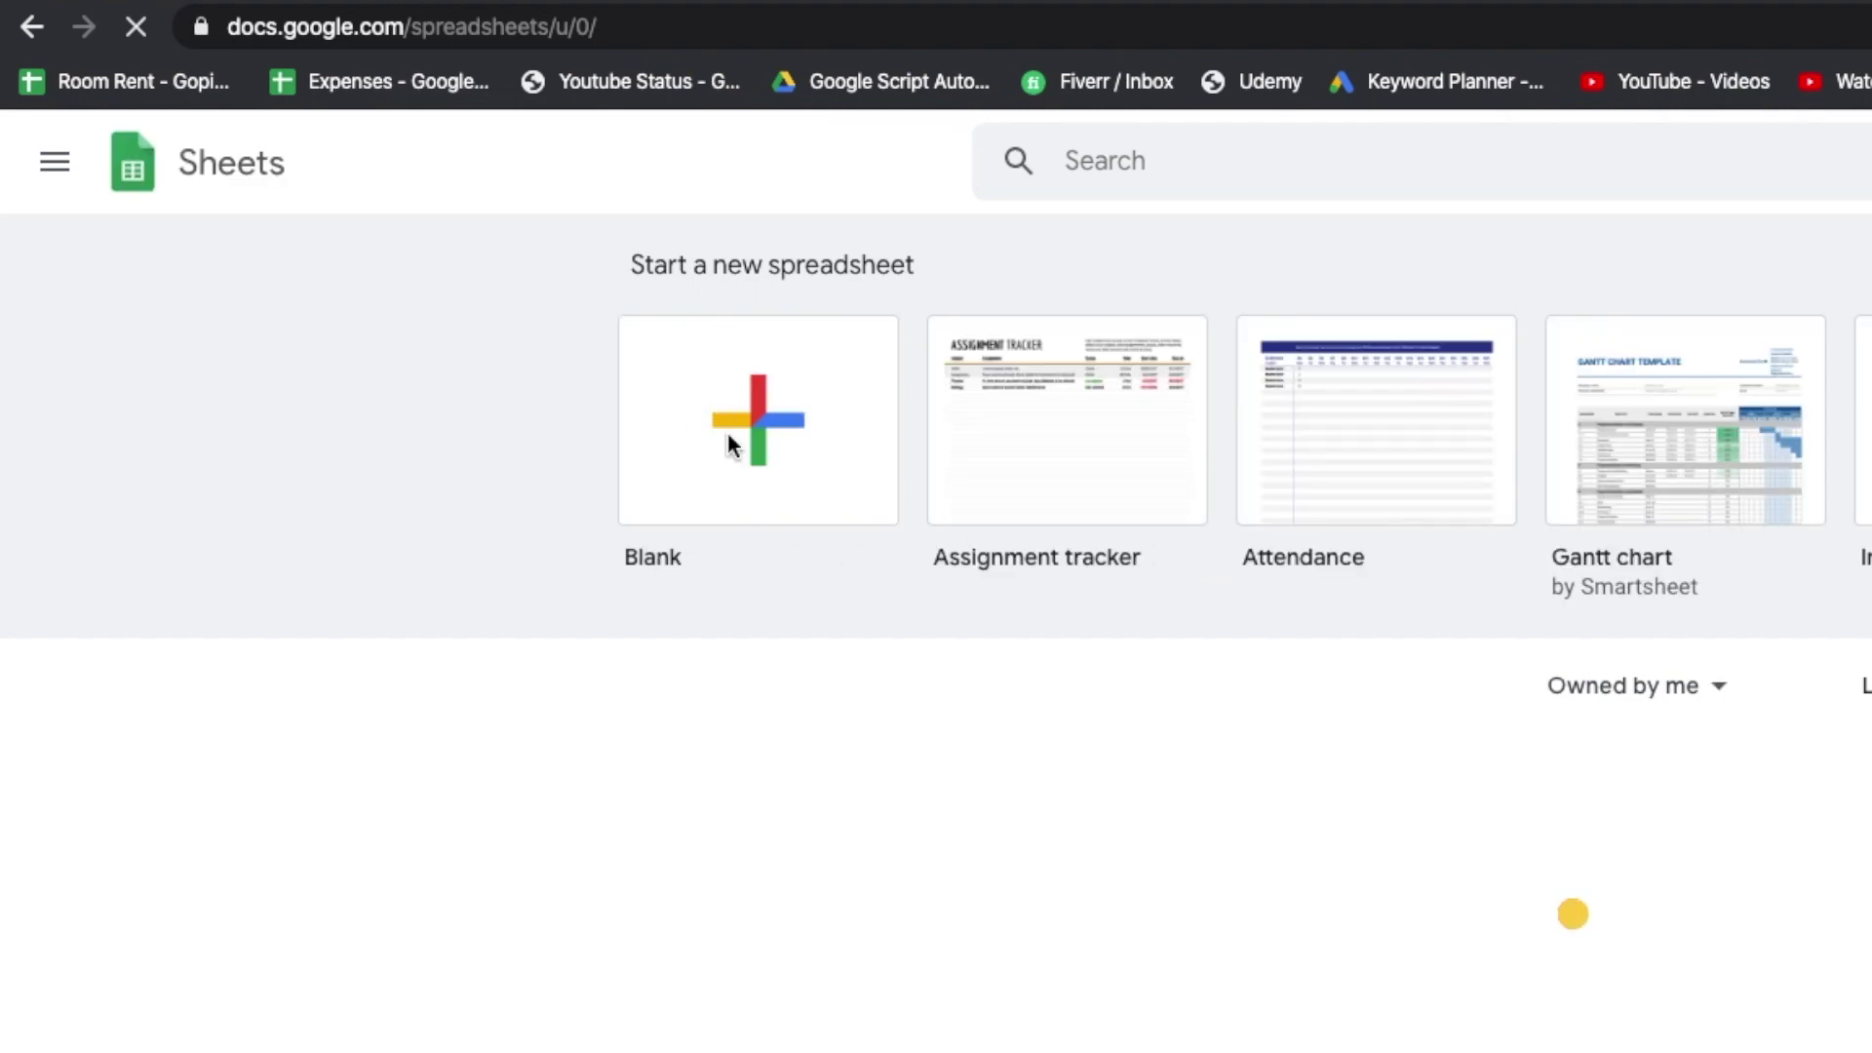
# Create a blank spreadsheet titled 'my timesheet sample'.
pyautogui.click(727, 431)
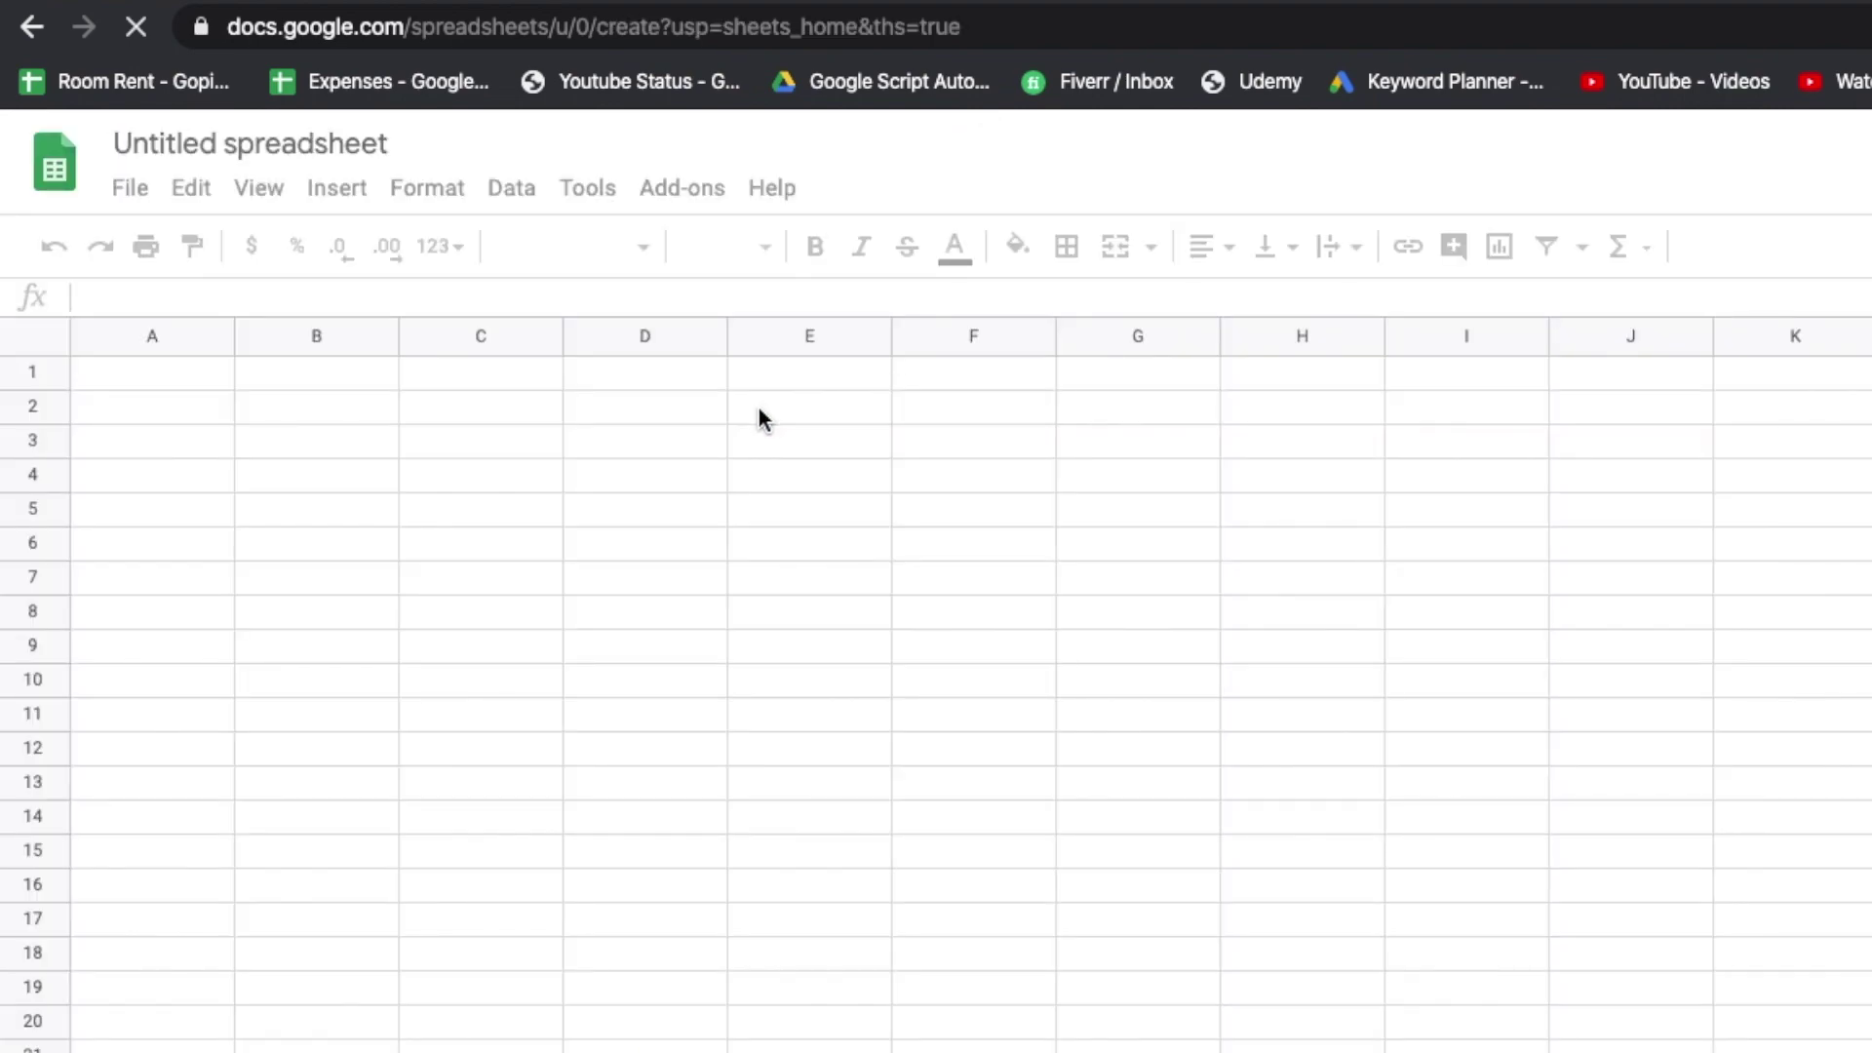
pyautogui.click(367, 144)
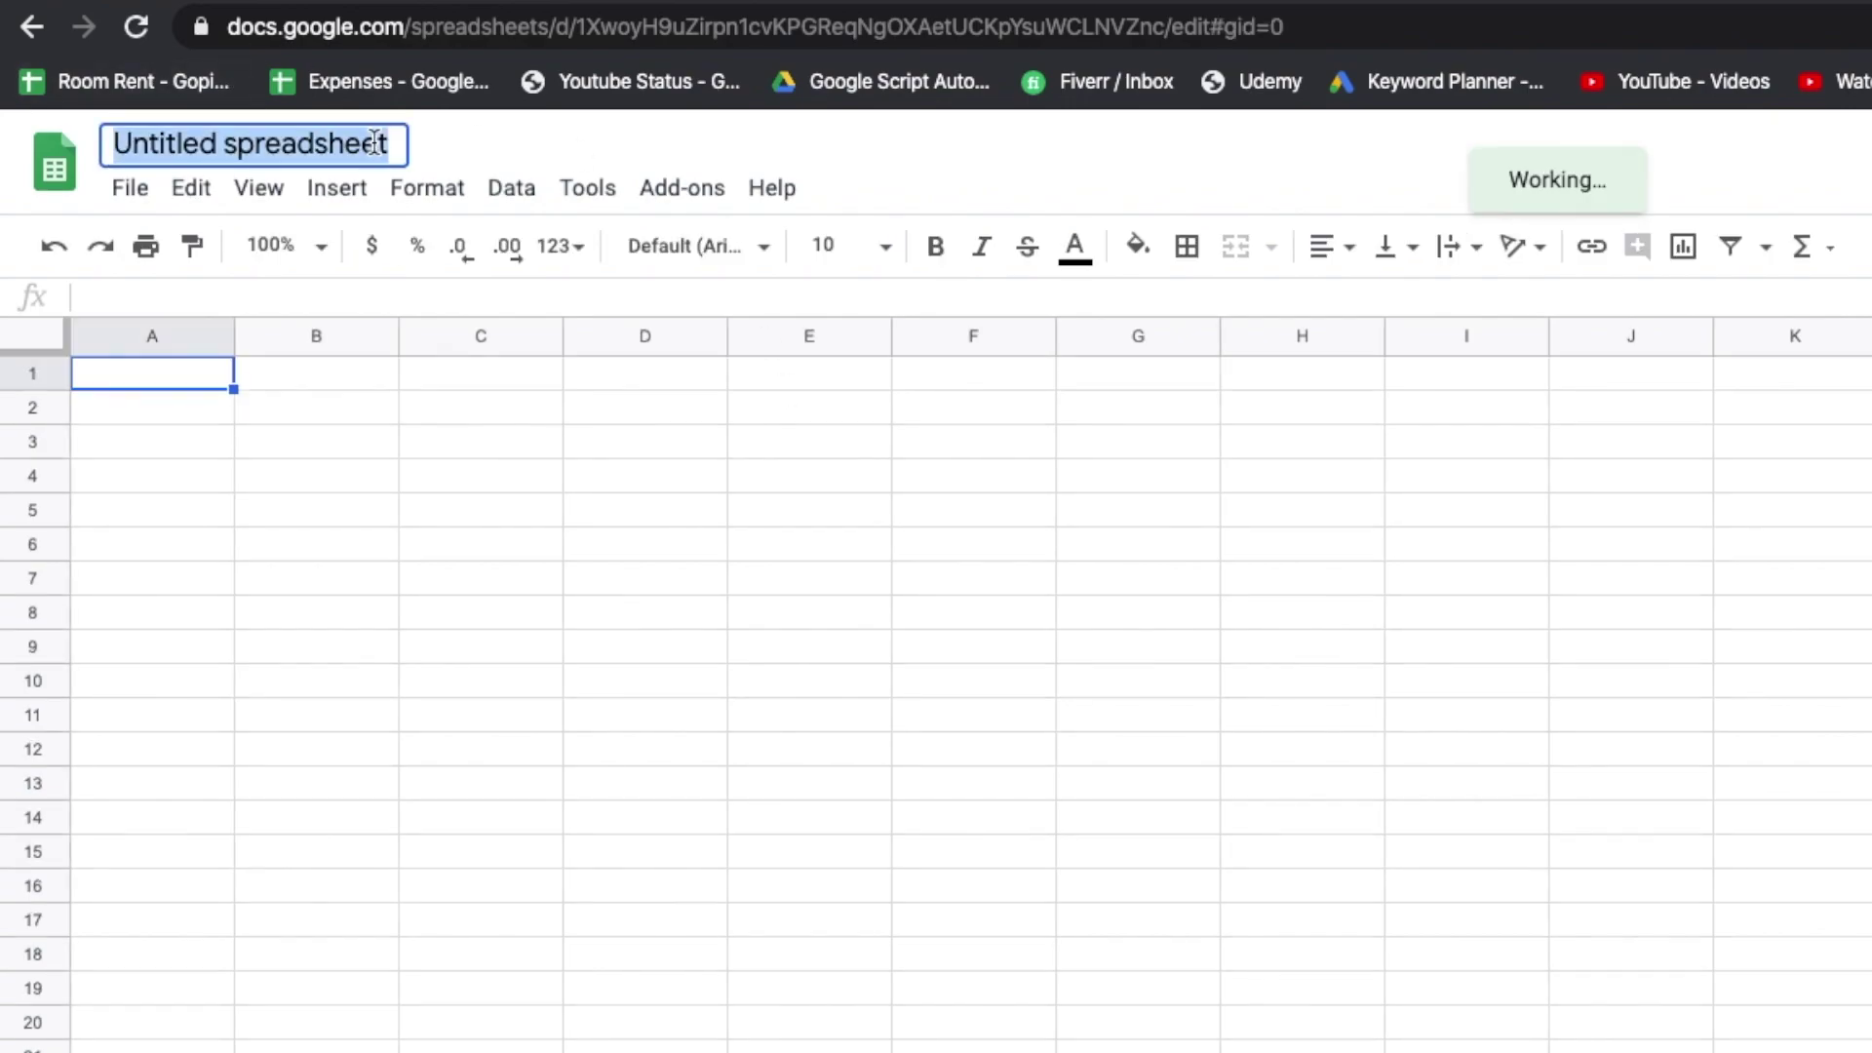
pyautogui.write('my tim')
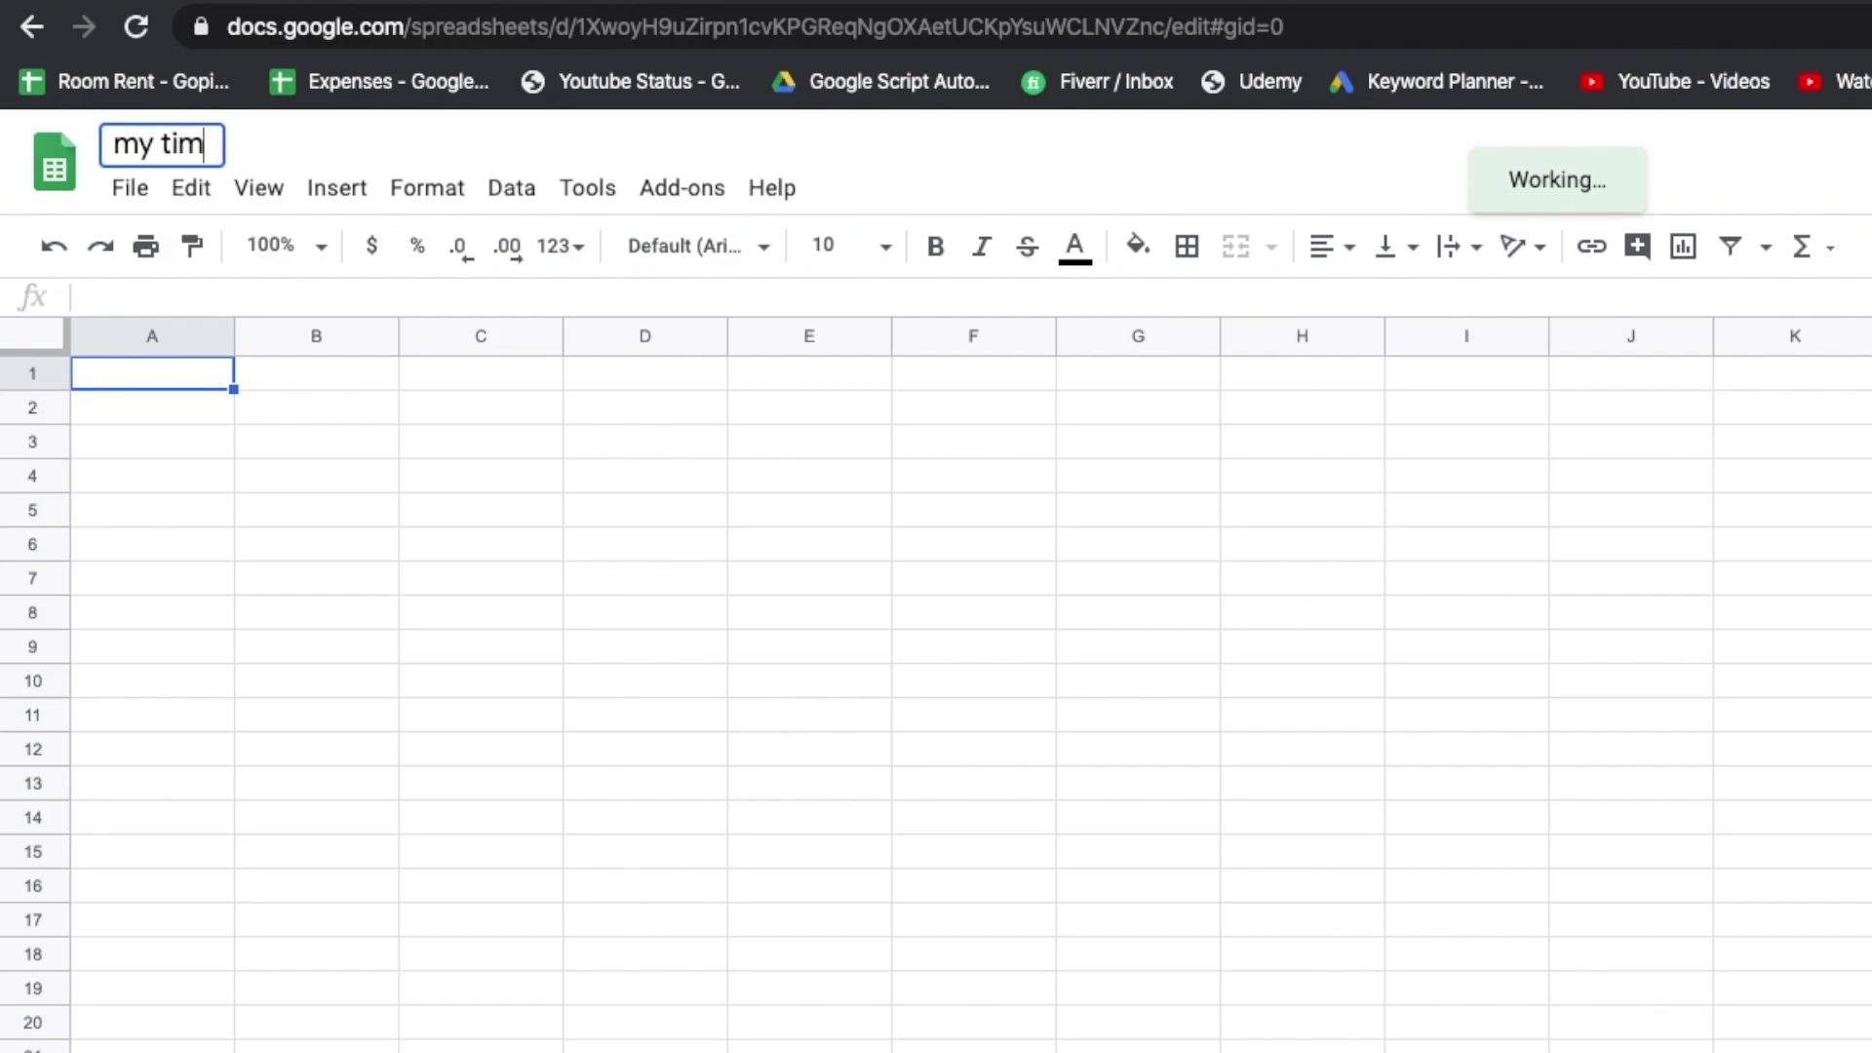
pyautogui.write('esheet sample')
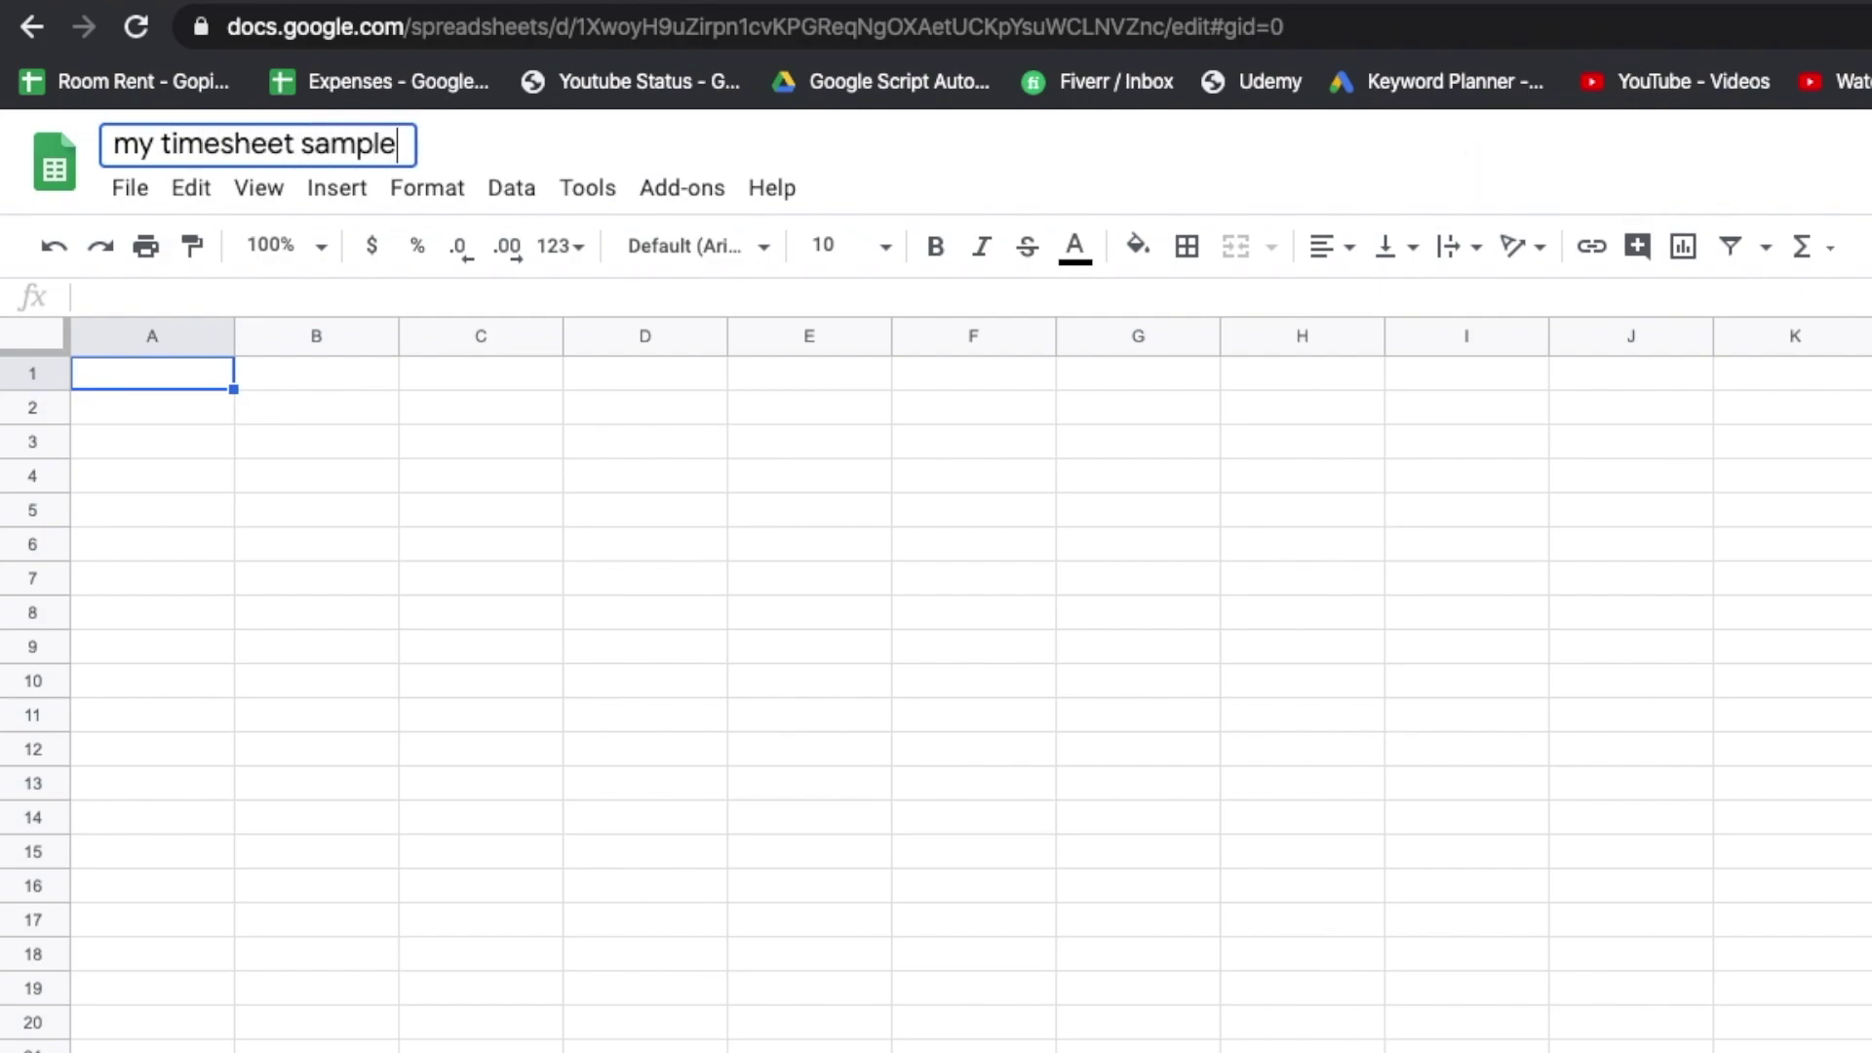
pyautogui.press('Return')
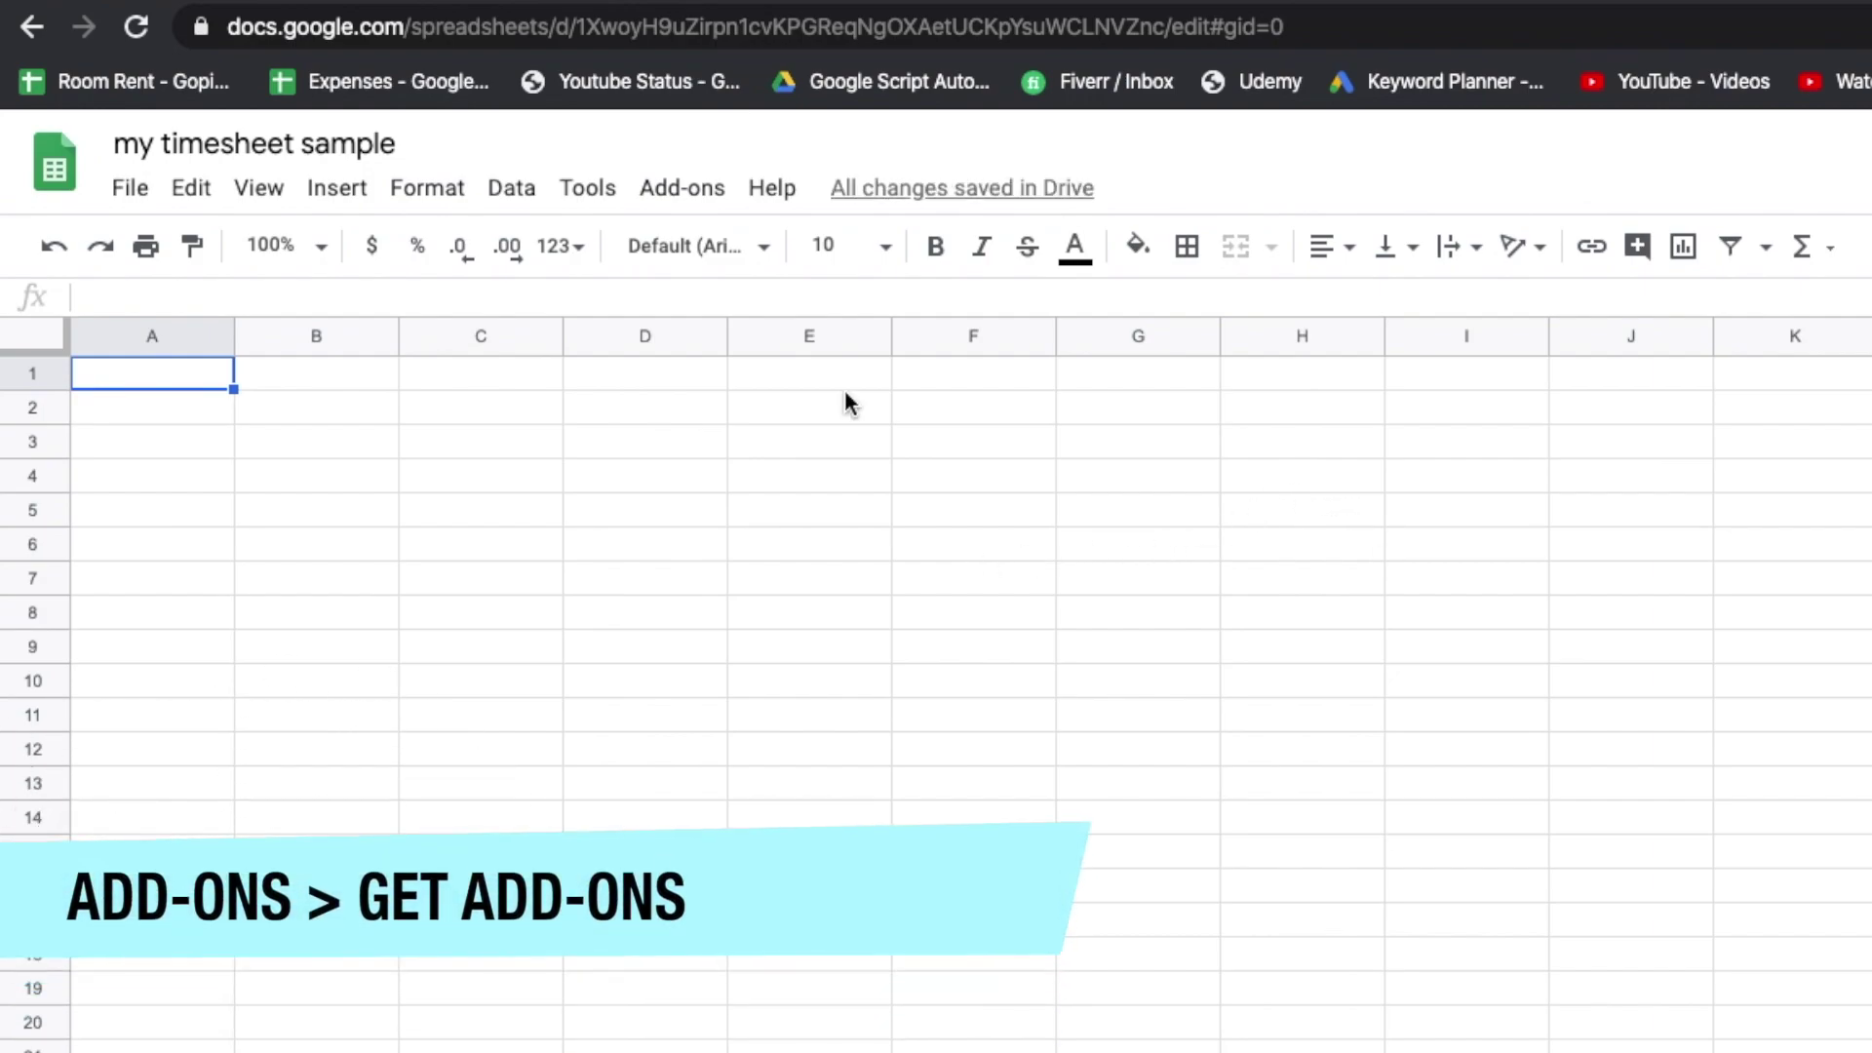
# Find the Time Tracker add-on by searching the Sheets marketplace for 'time tracker'.
pyautogui.click(683, 188)
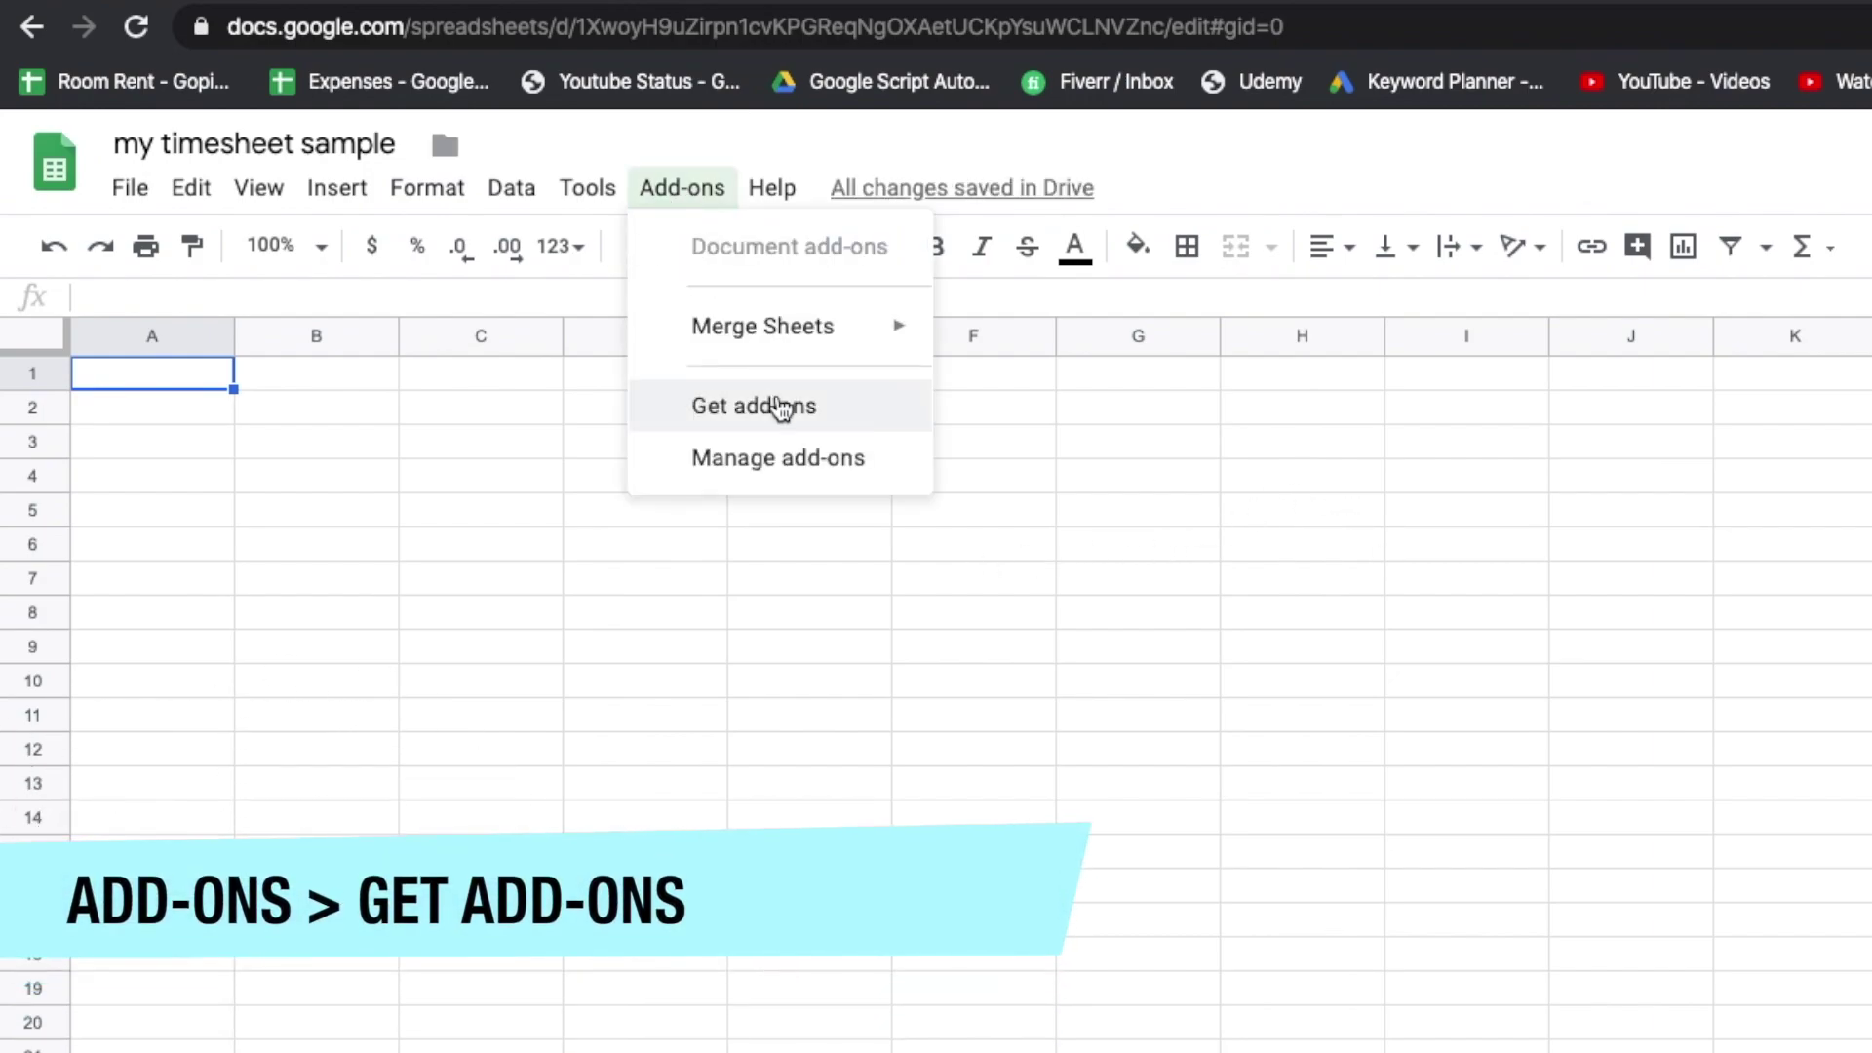
pyautogui.click(837, 407)
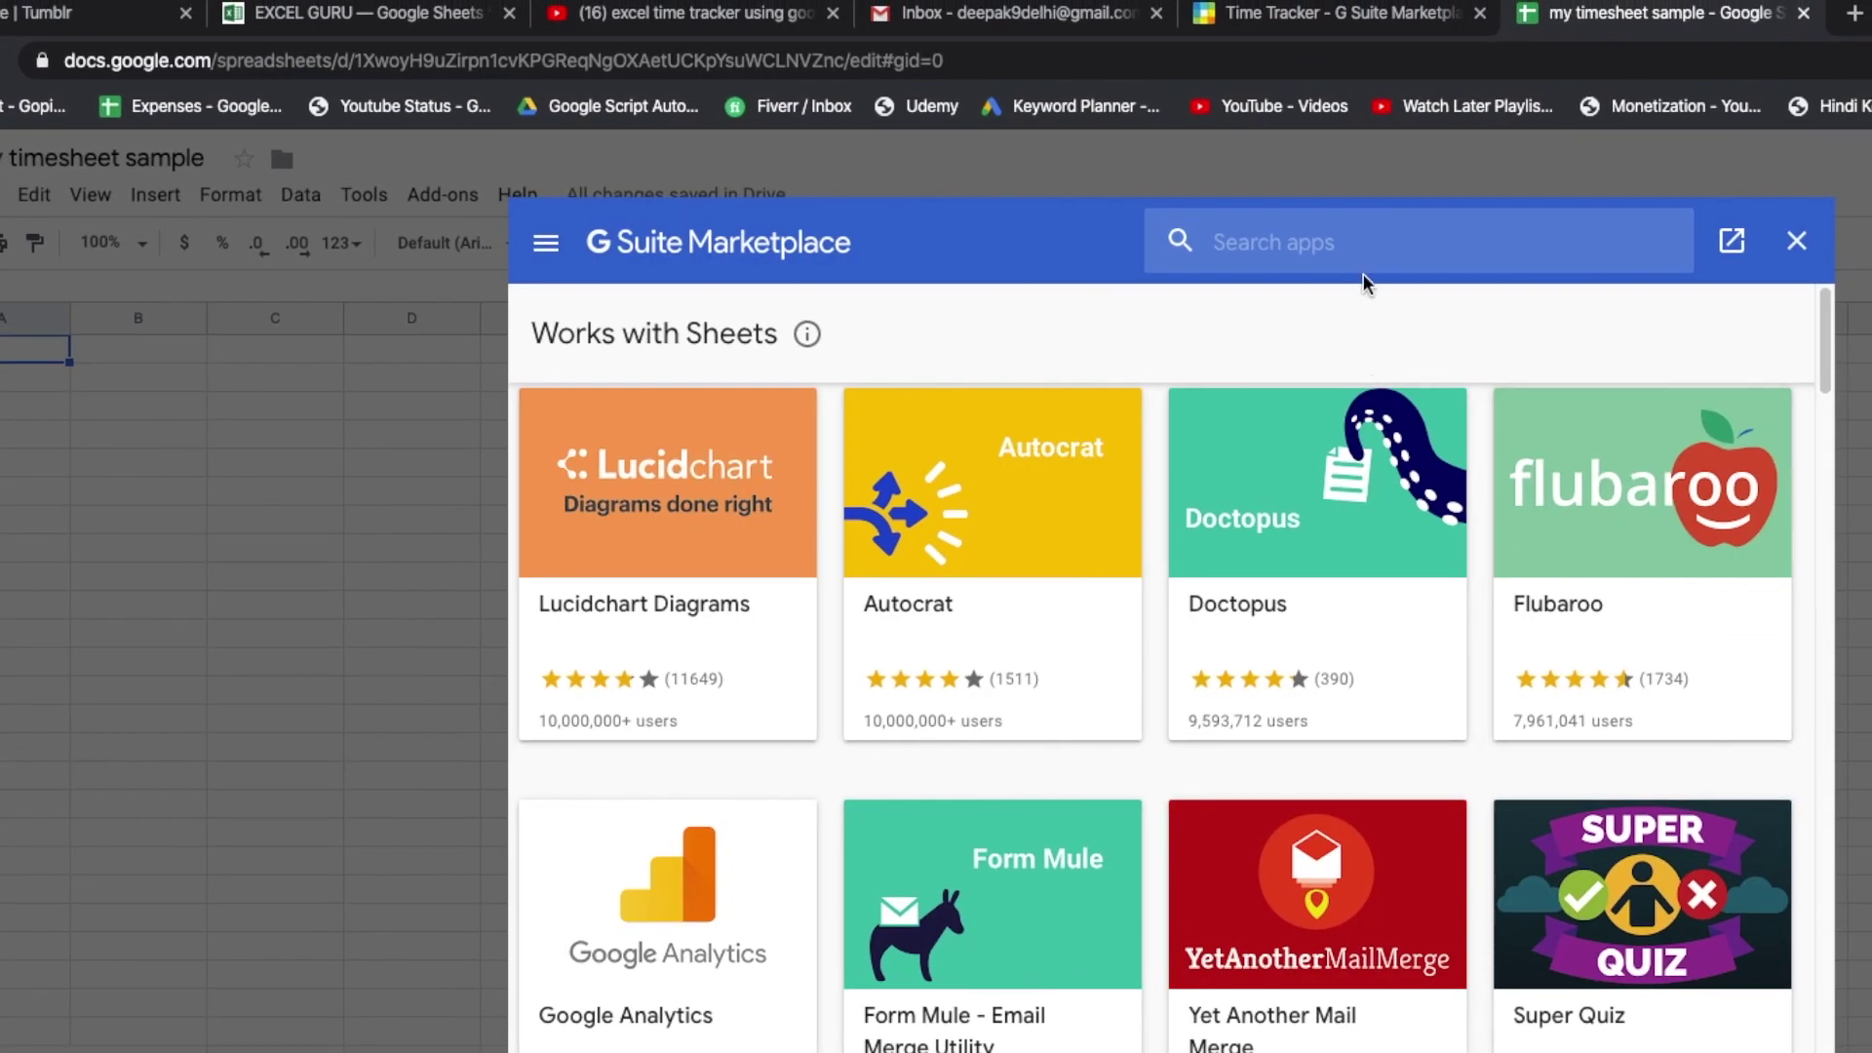
pyautogui.click(1214, 263)
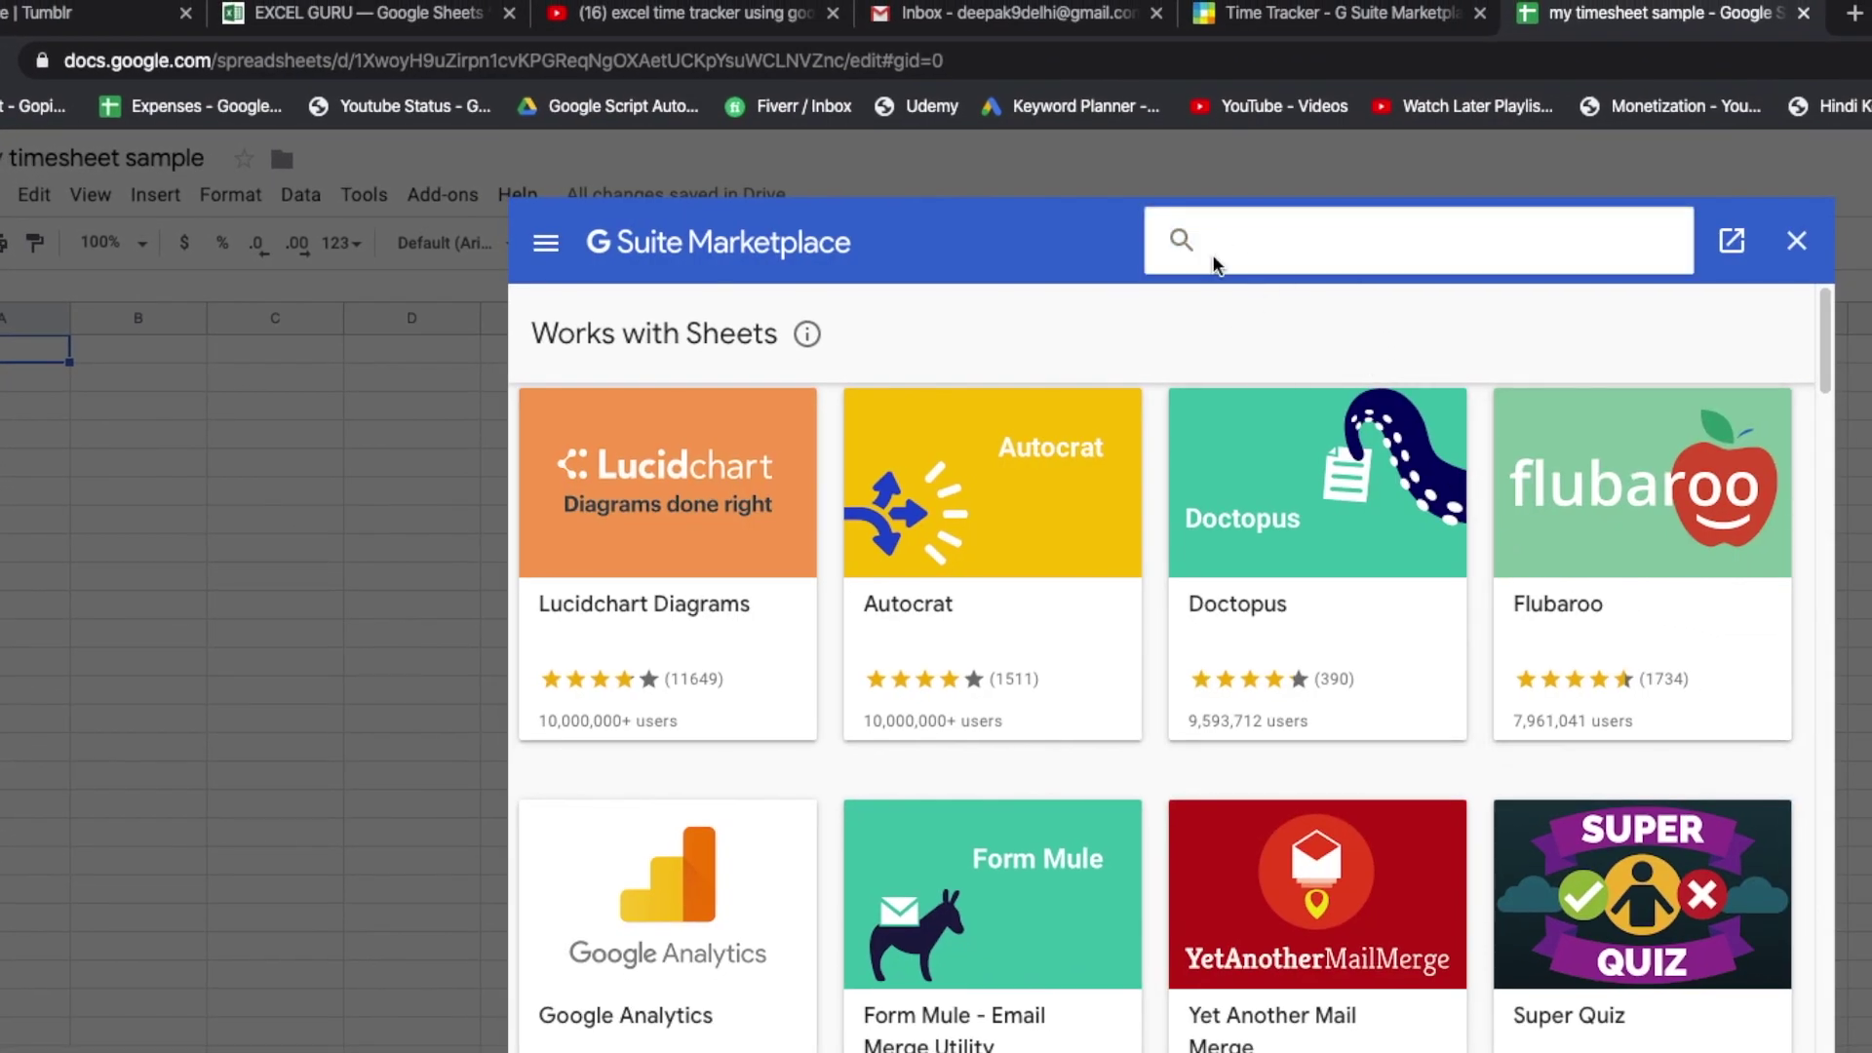
pyautogui.write('time tracker')
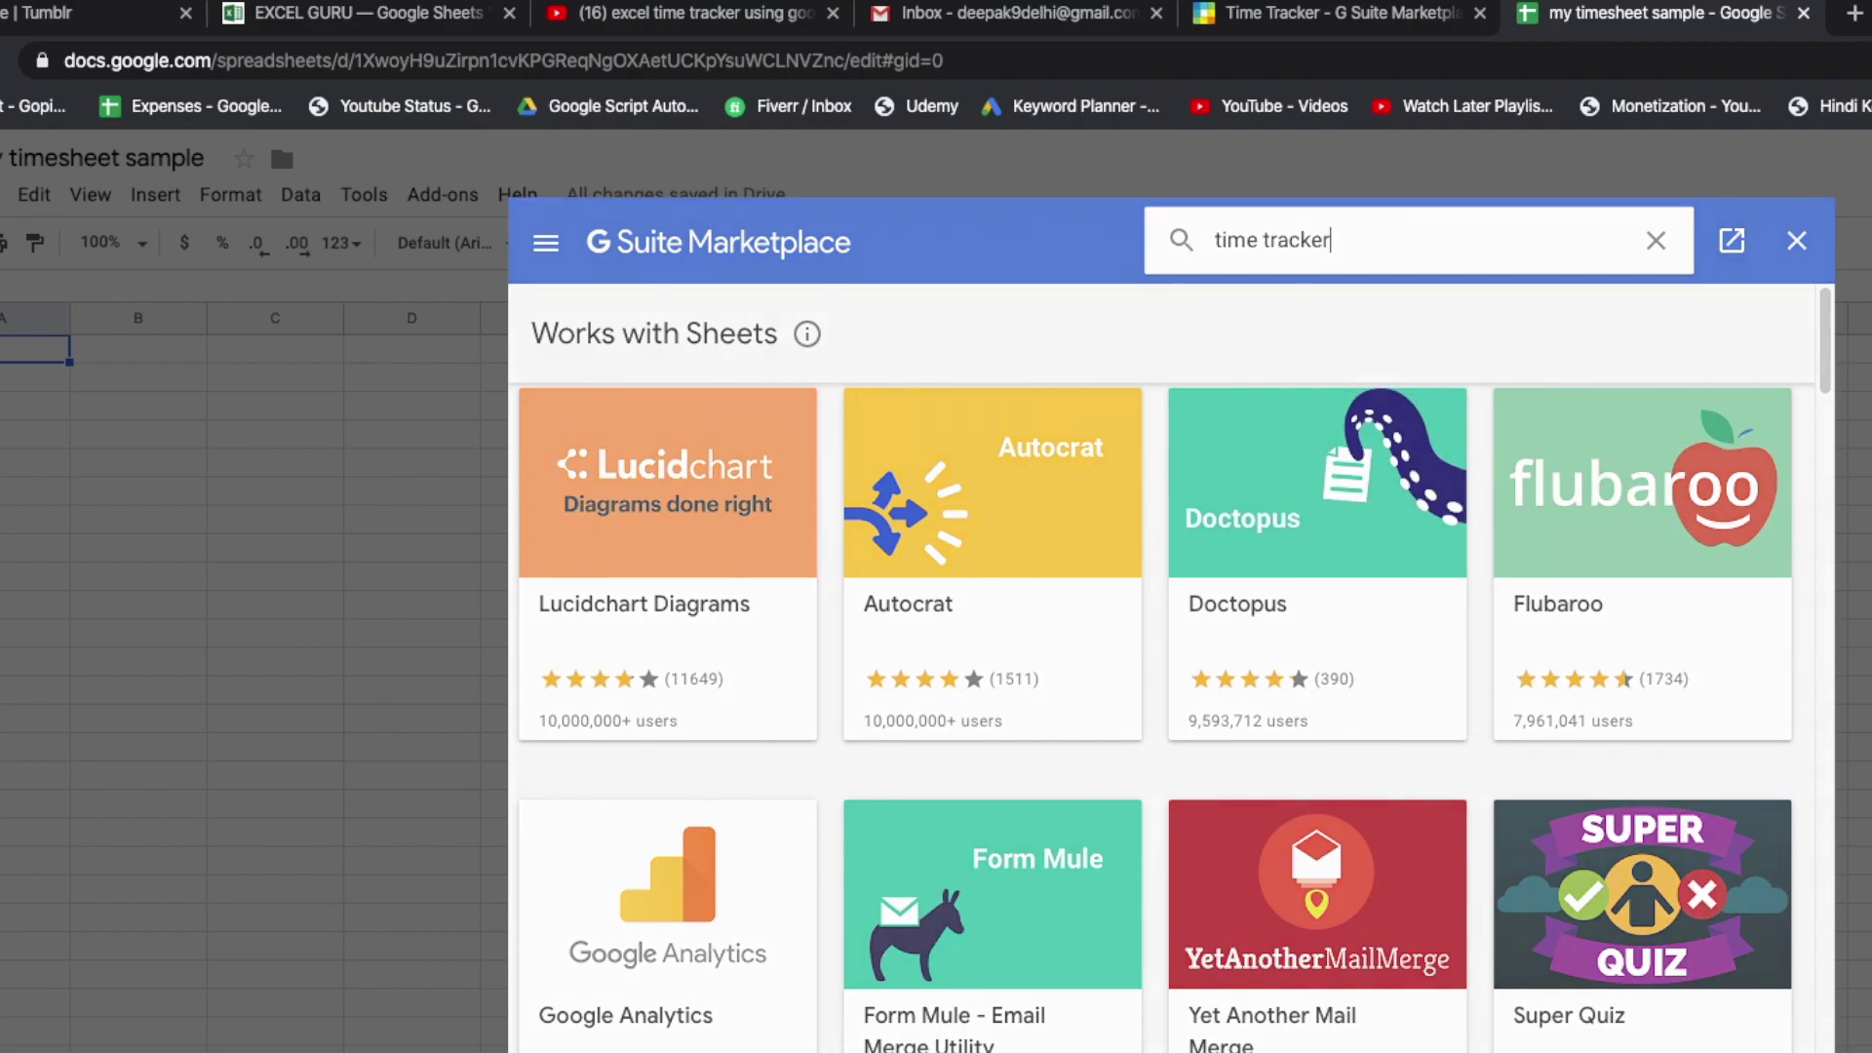
pyautogui.press('Return')
pyautogui.click(751, 619)
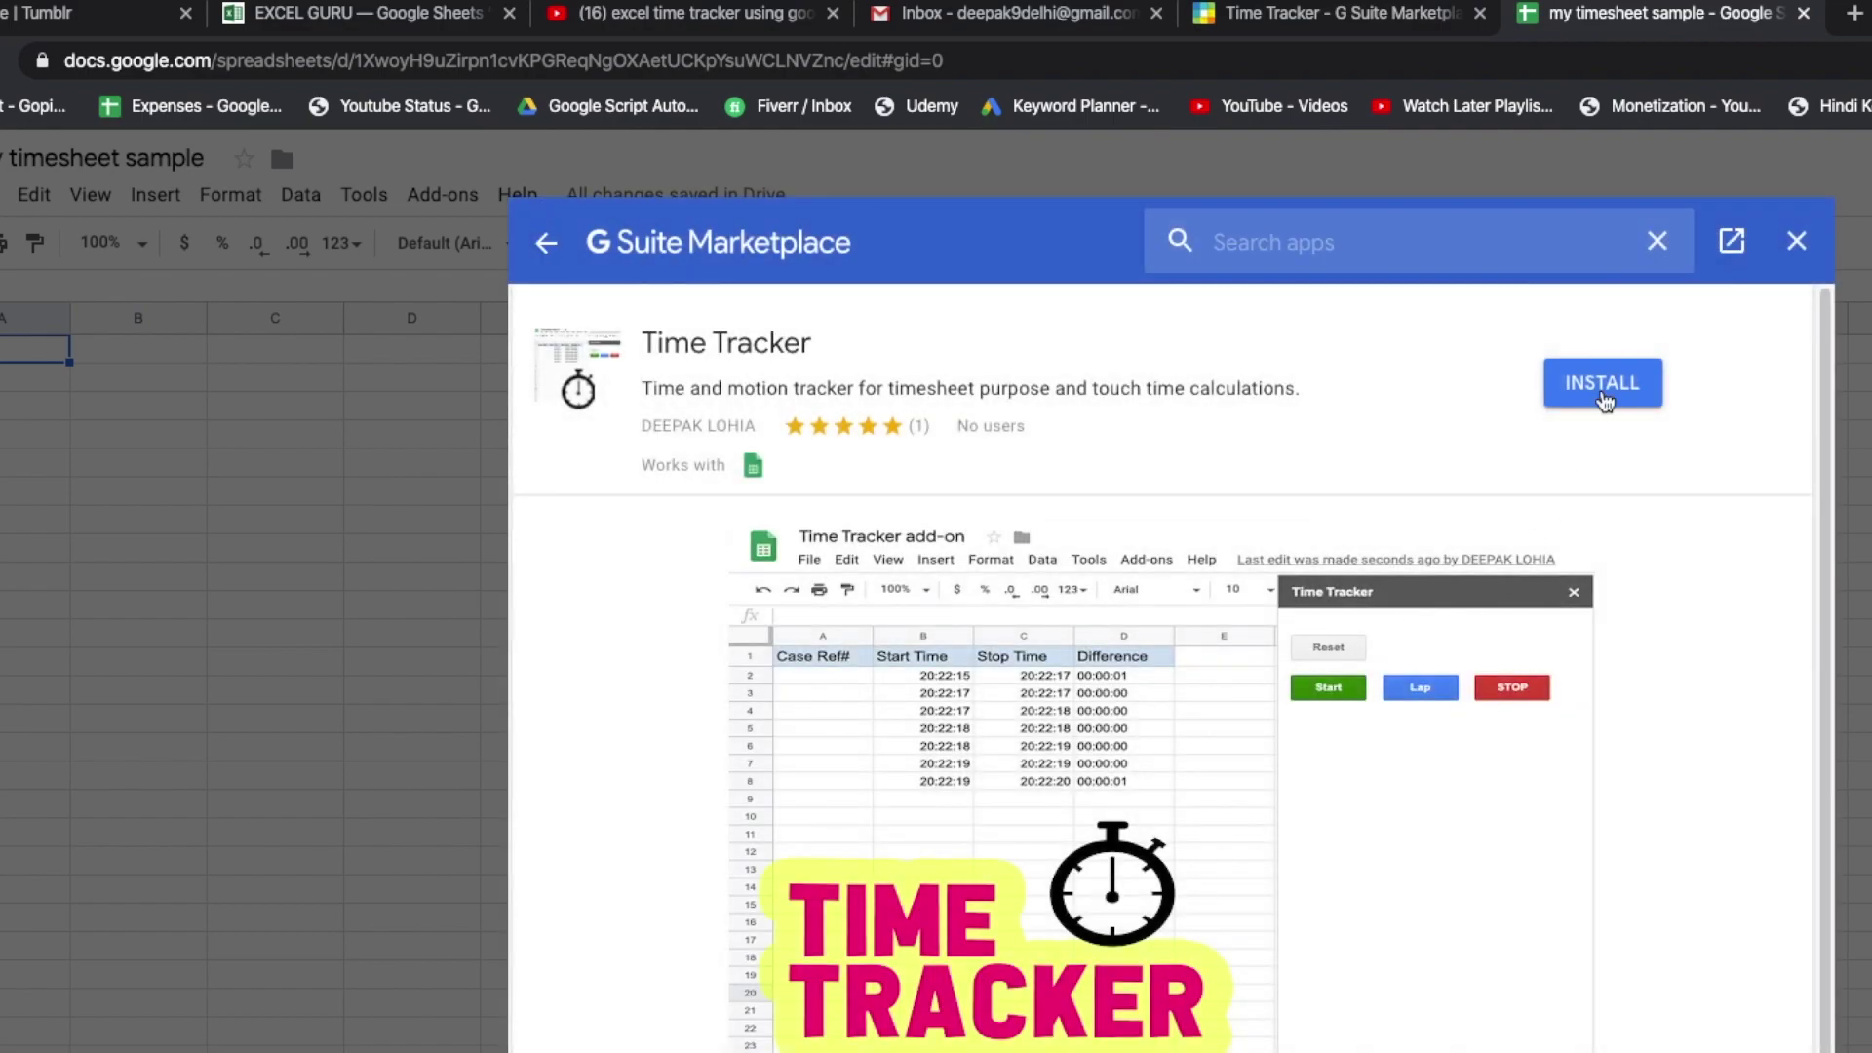
# Install Time Tracker, choosing the account and allowing its access.
pyautogui.click(1604, 390)
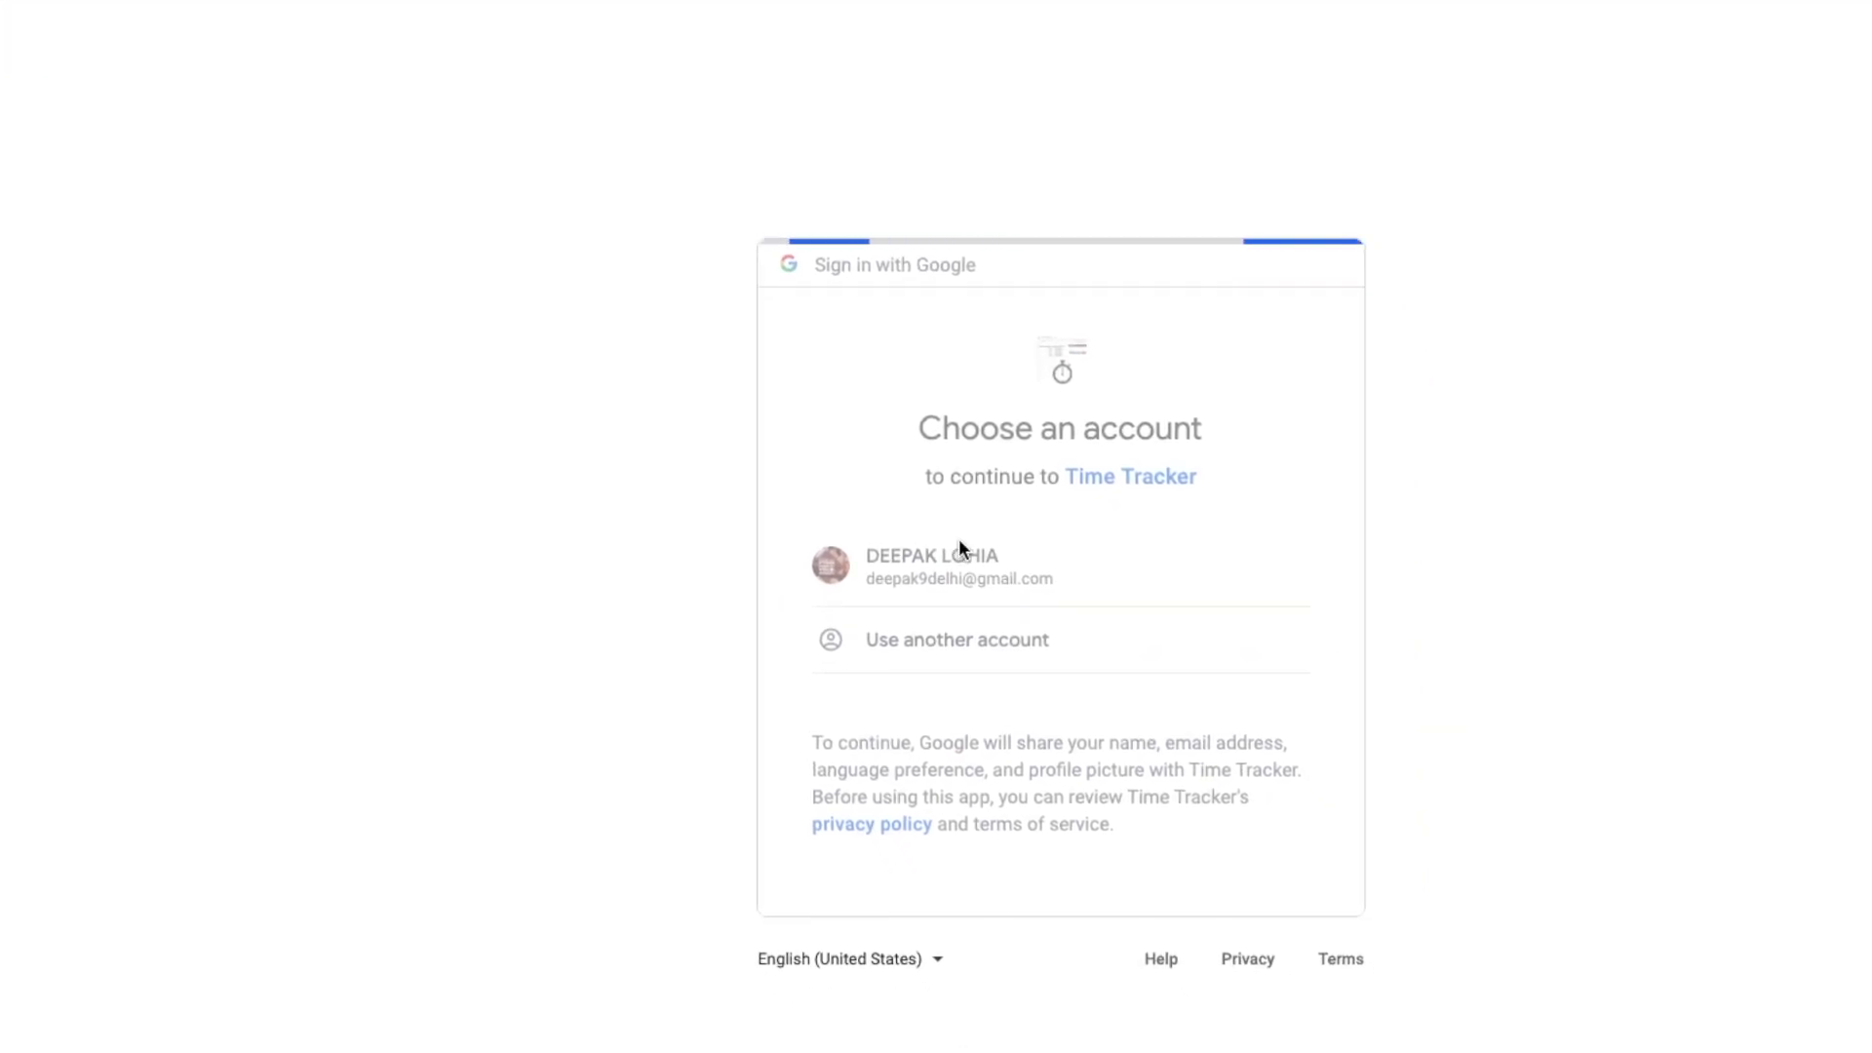
pyautogui.click(1250, 961)
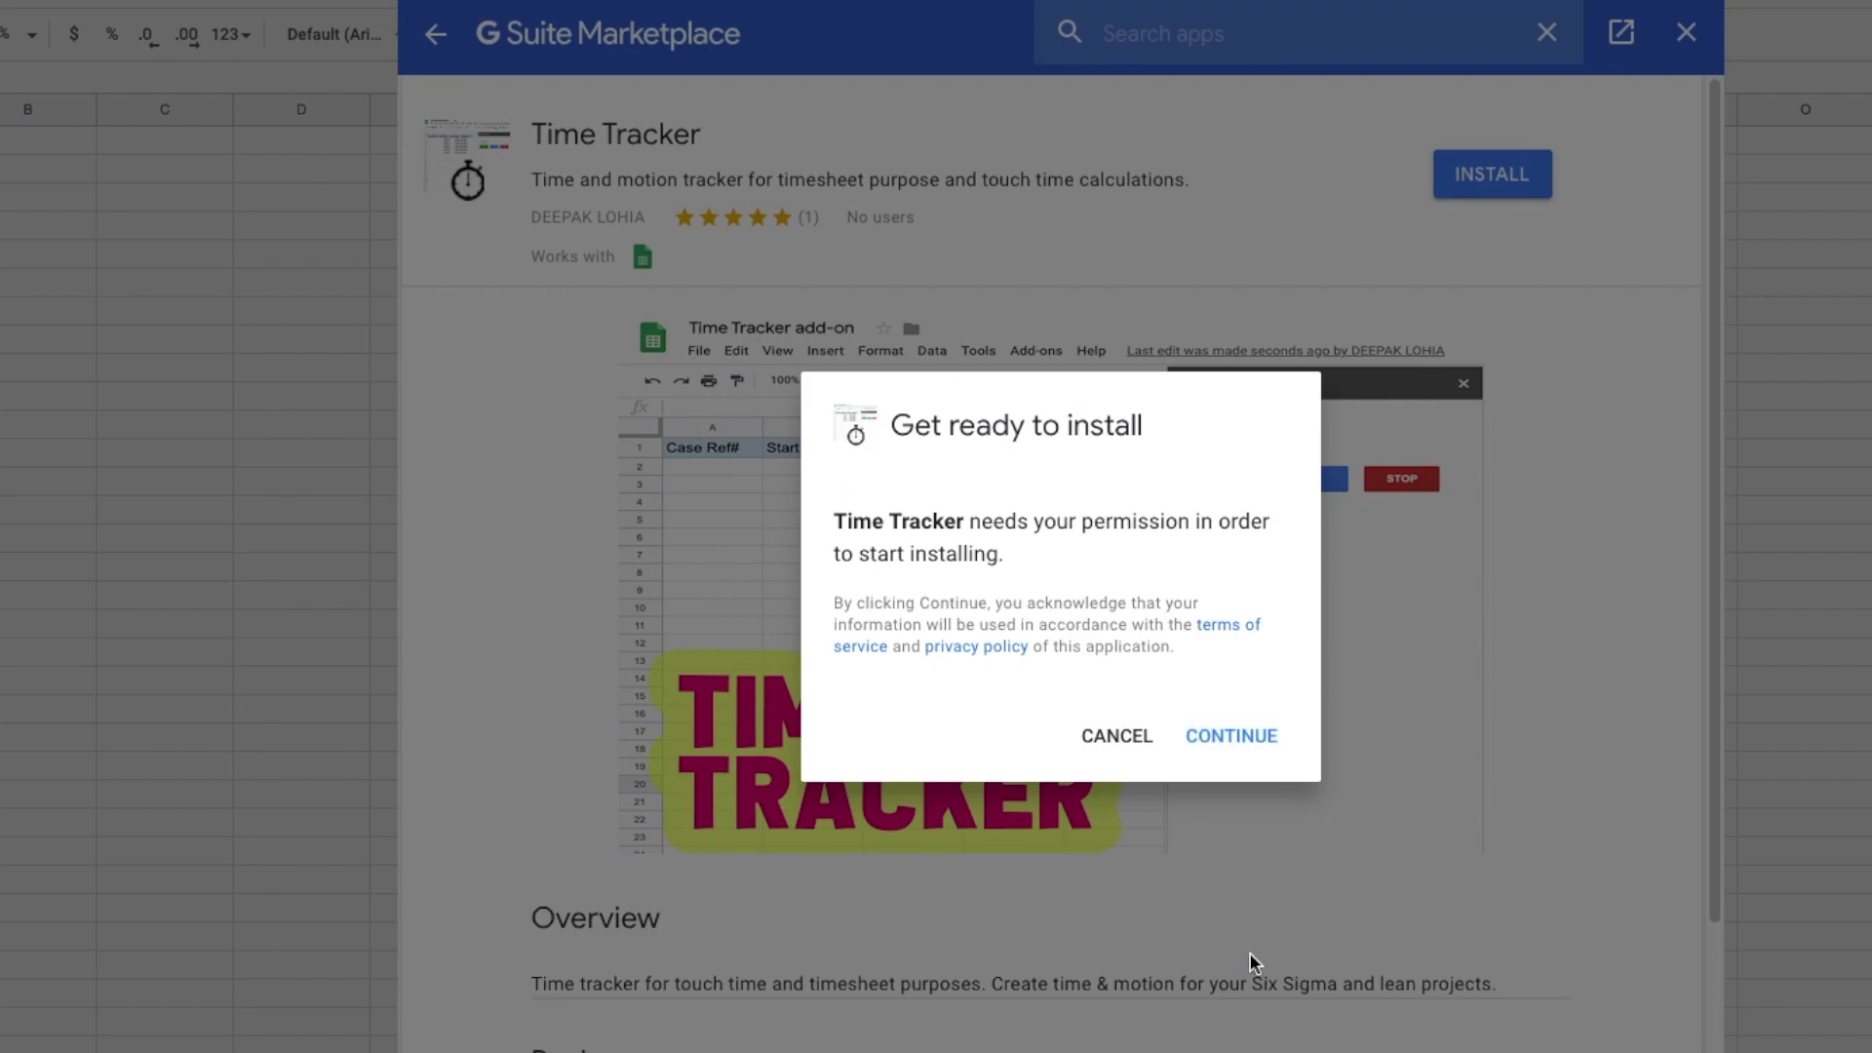
pyautogui.click(1235, 735)
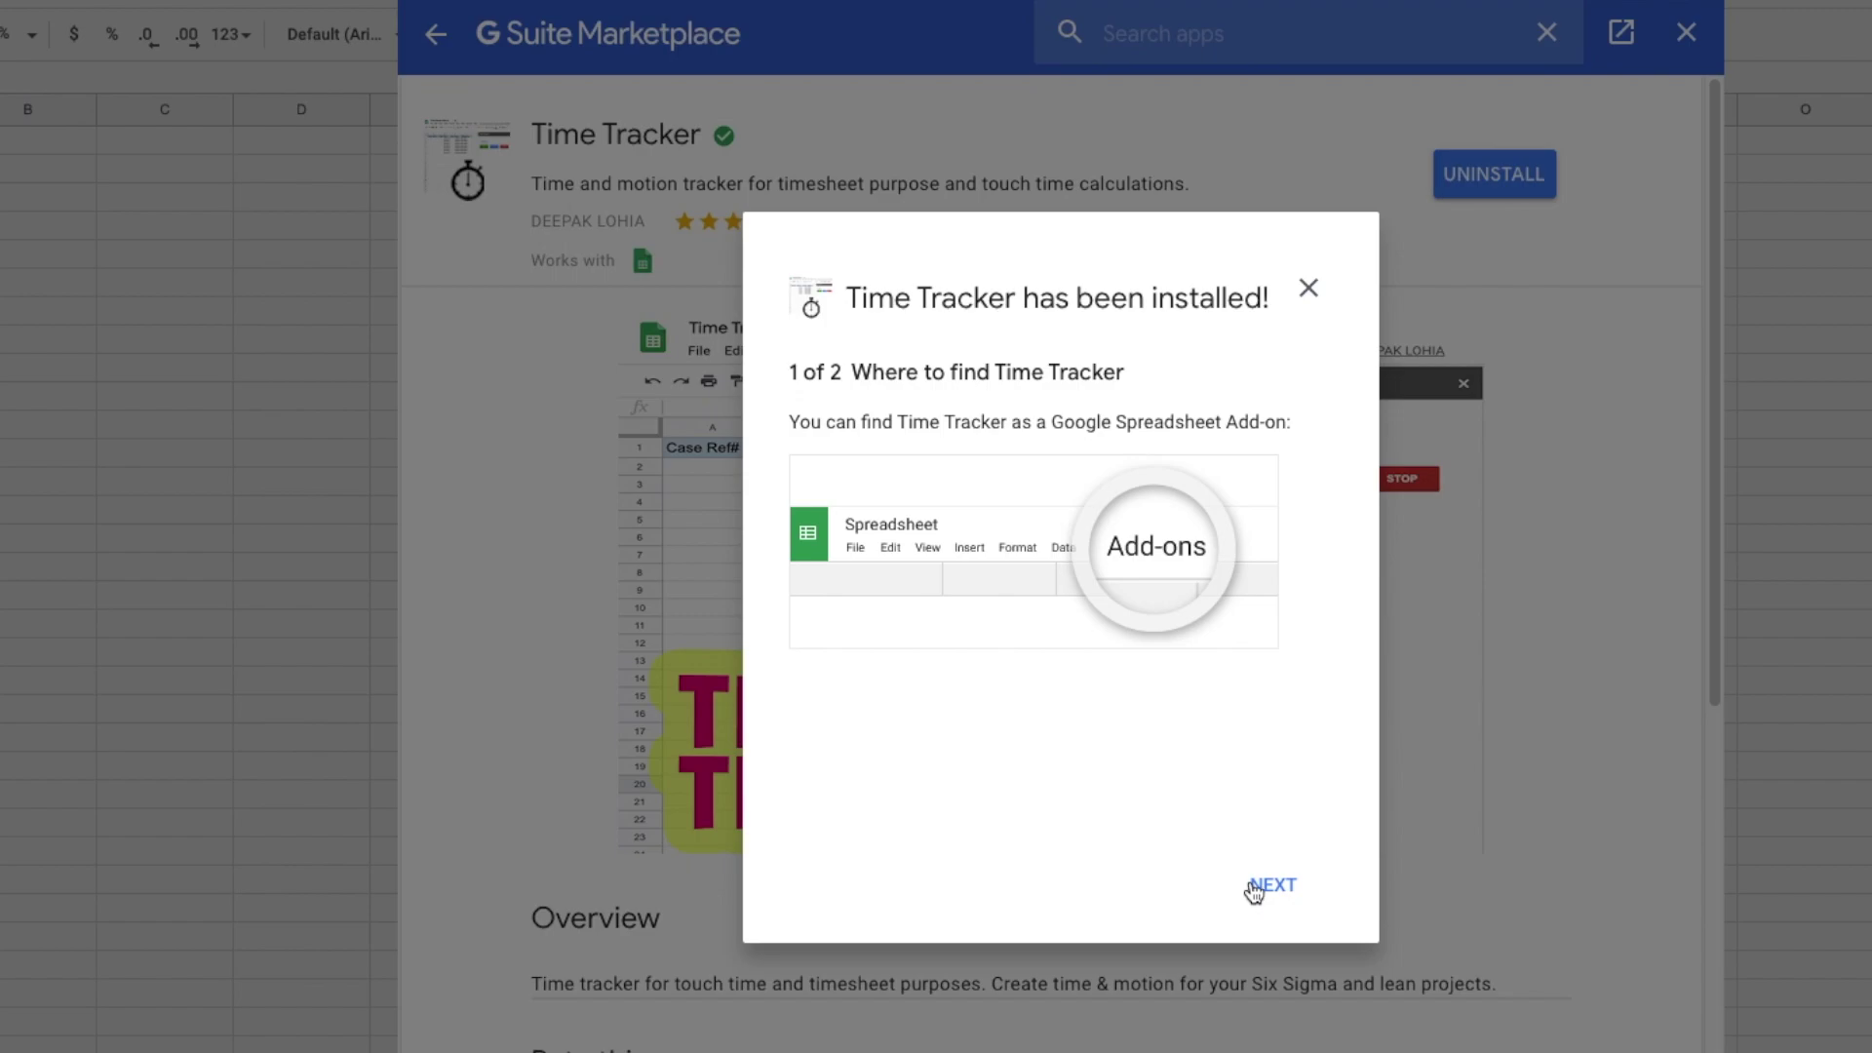
# Finish the installation notes and close the Marketplace.
pyautogui.click(1258, 887)
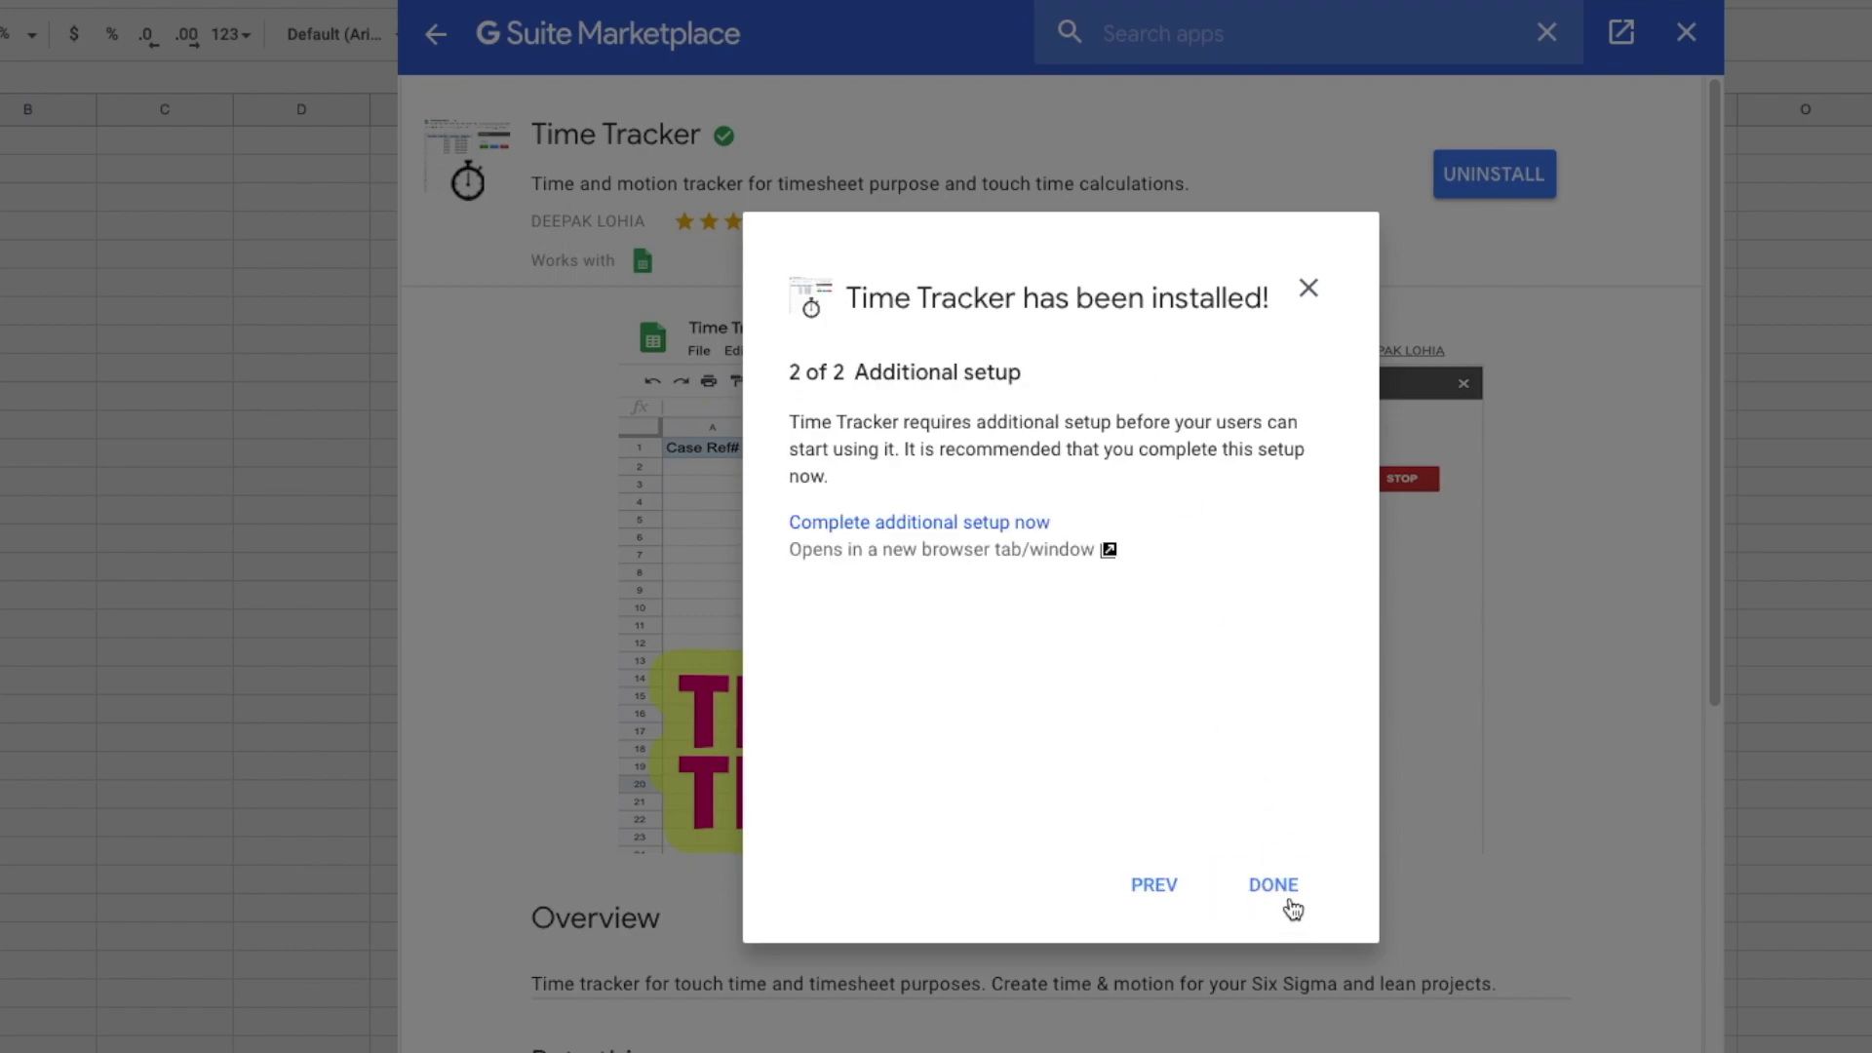
pyautogui.click(1292, 907)
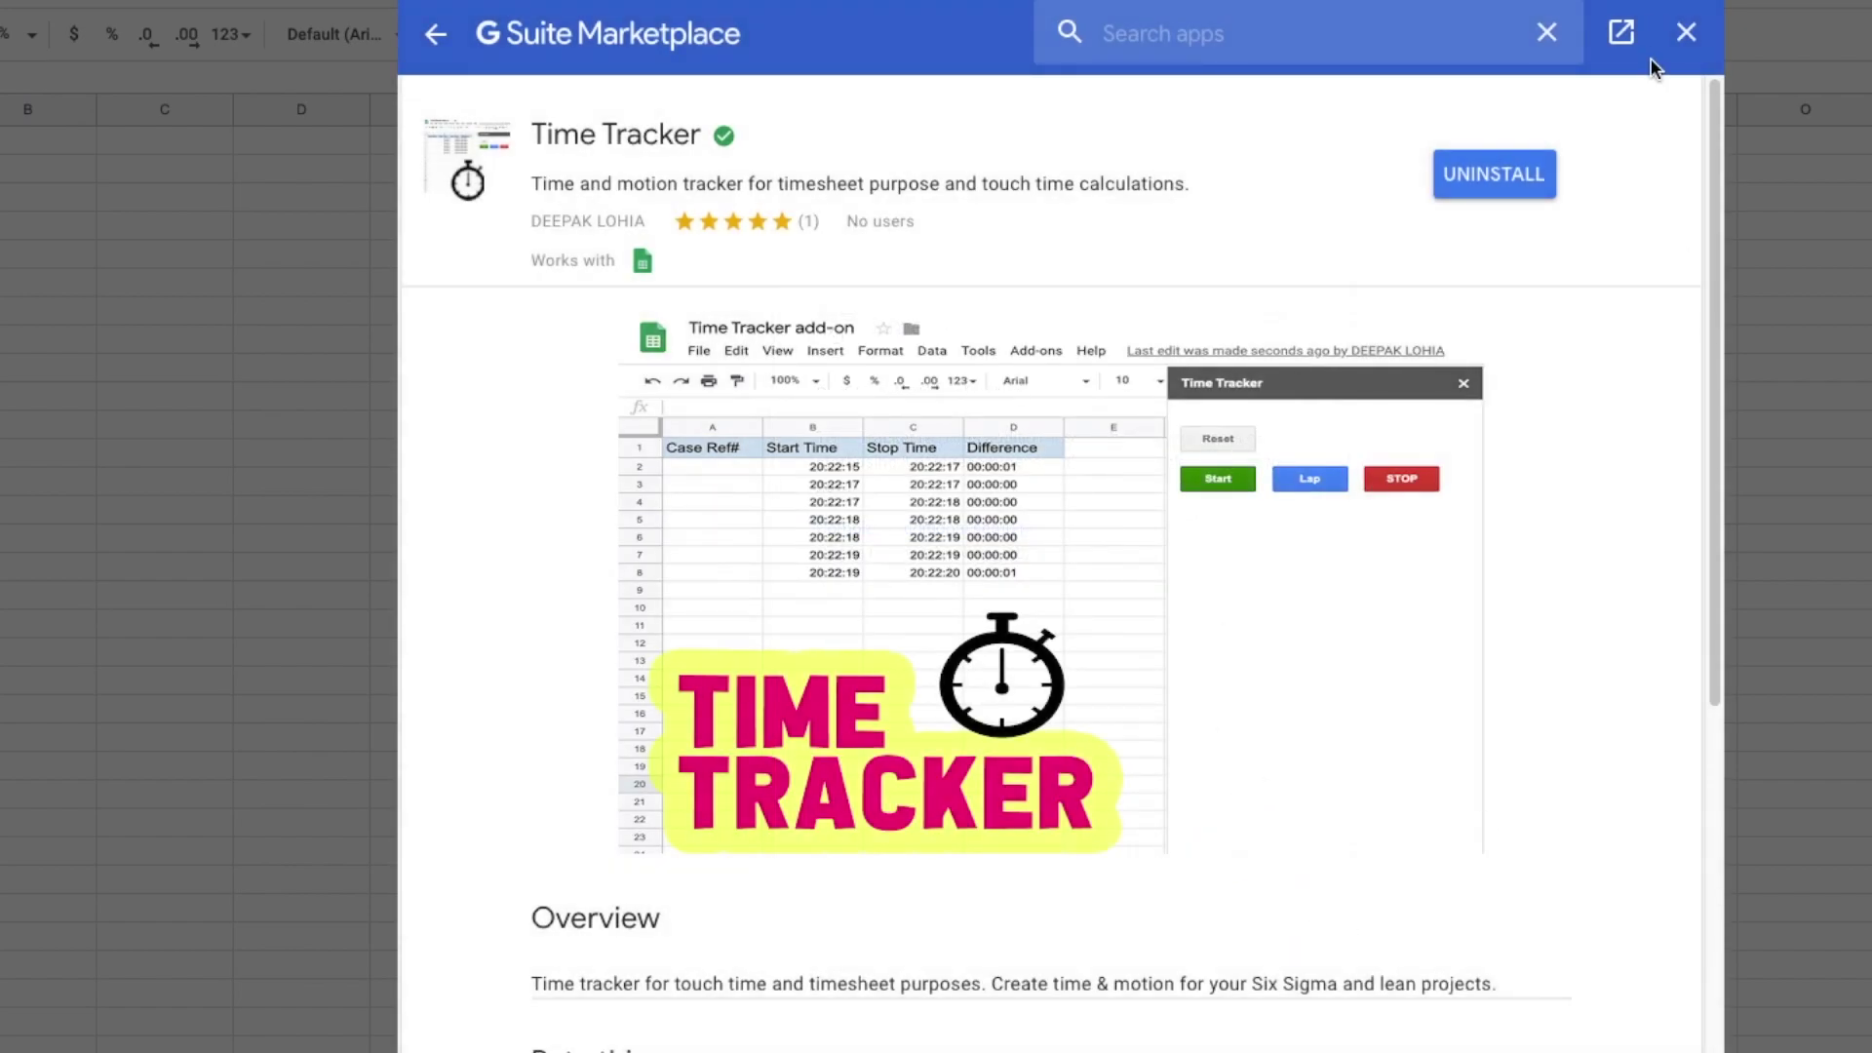
pyautogui.click(1684, 39)
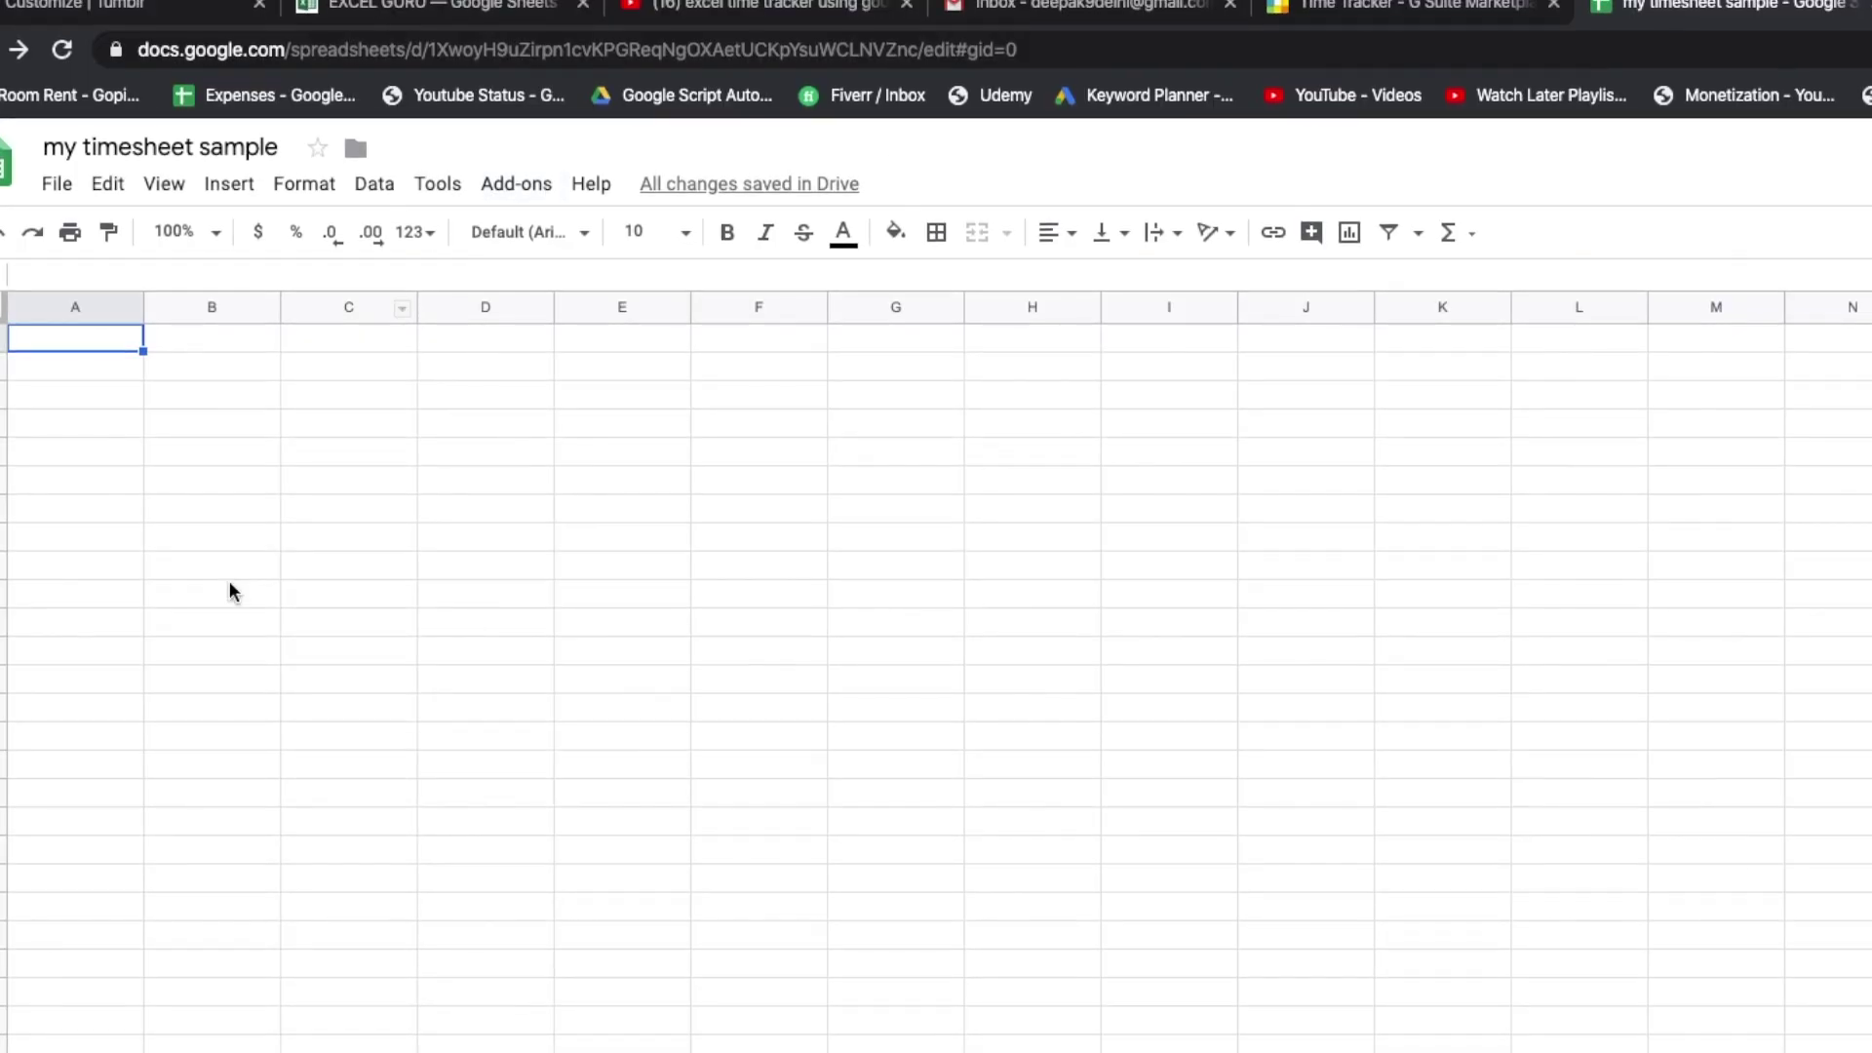
# Load the Time Tracker sidebar from the Add-ons menu.
pyautogui.click(505, 185)
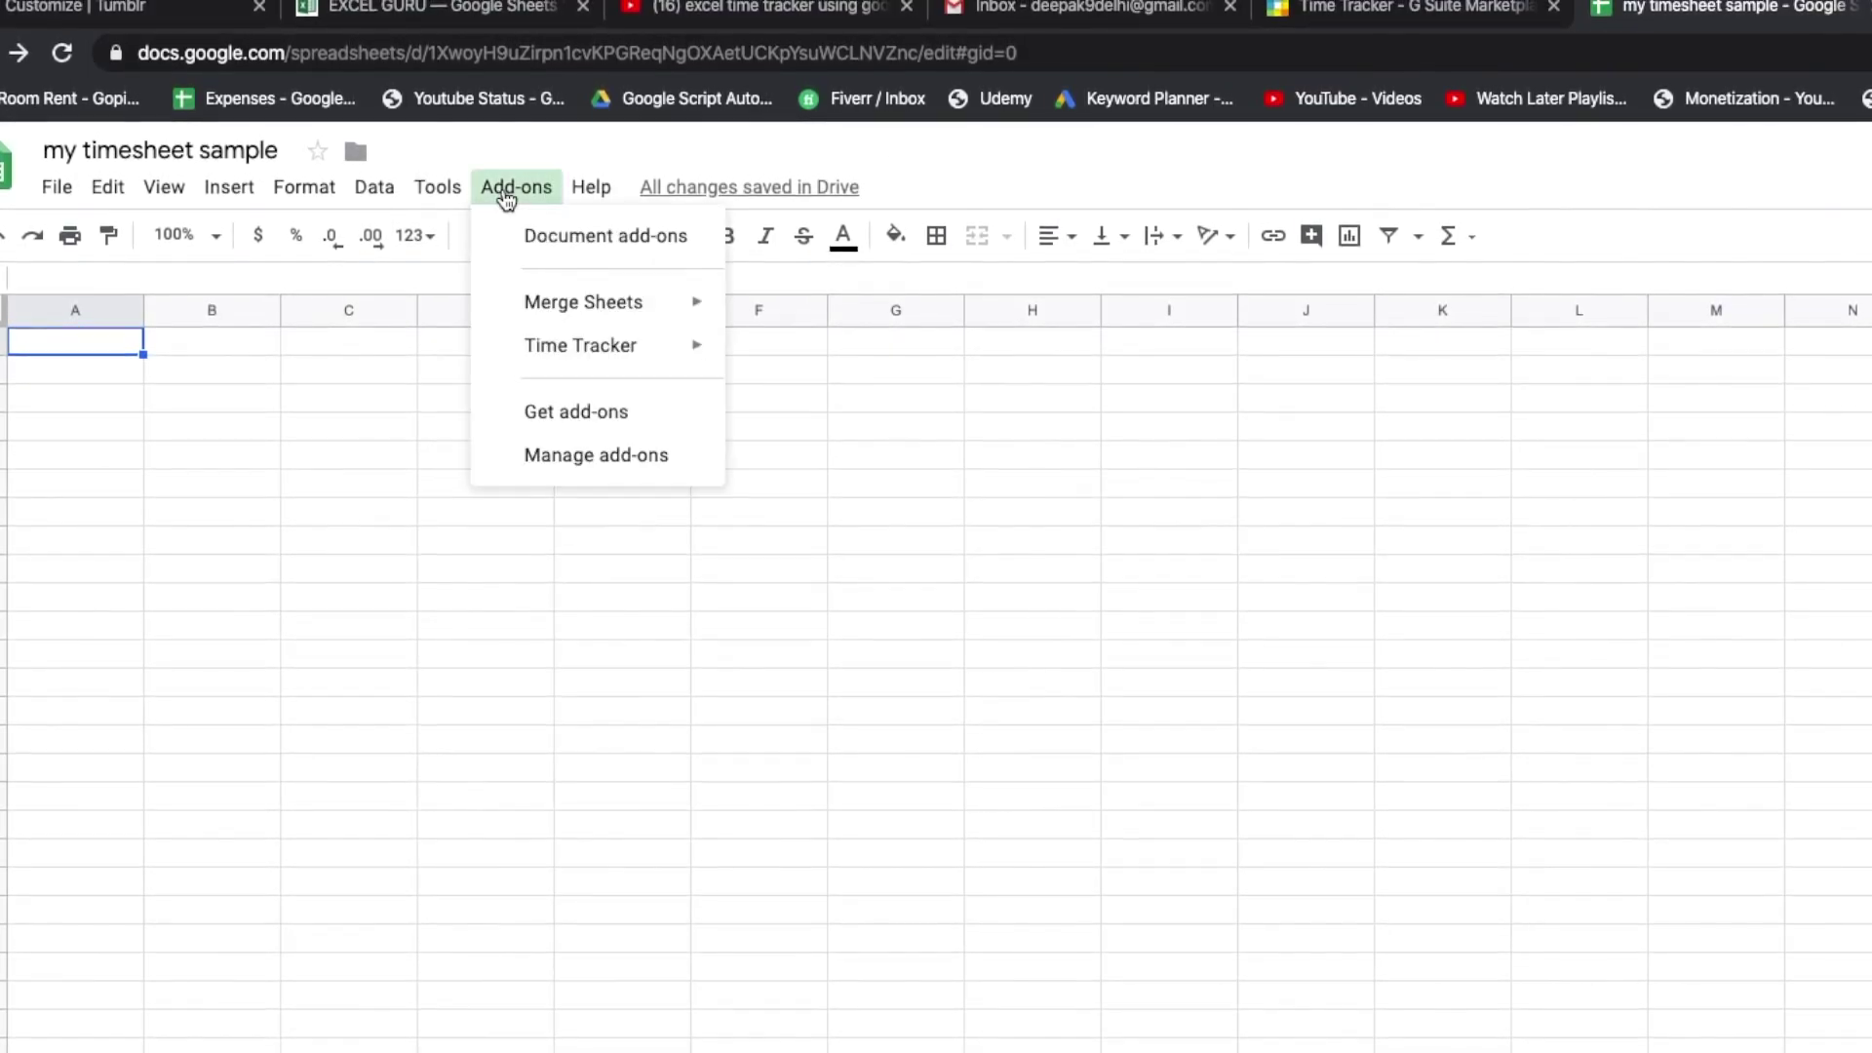
pyautogui.moveTo(568, 353)
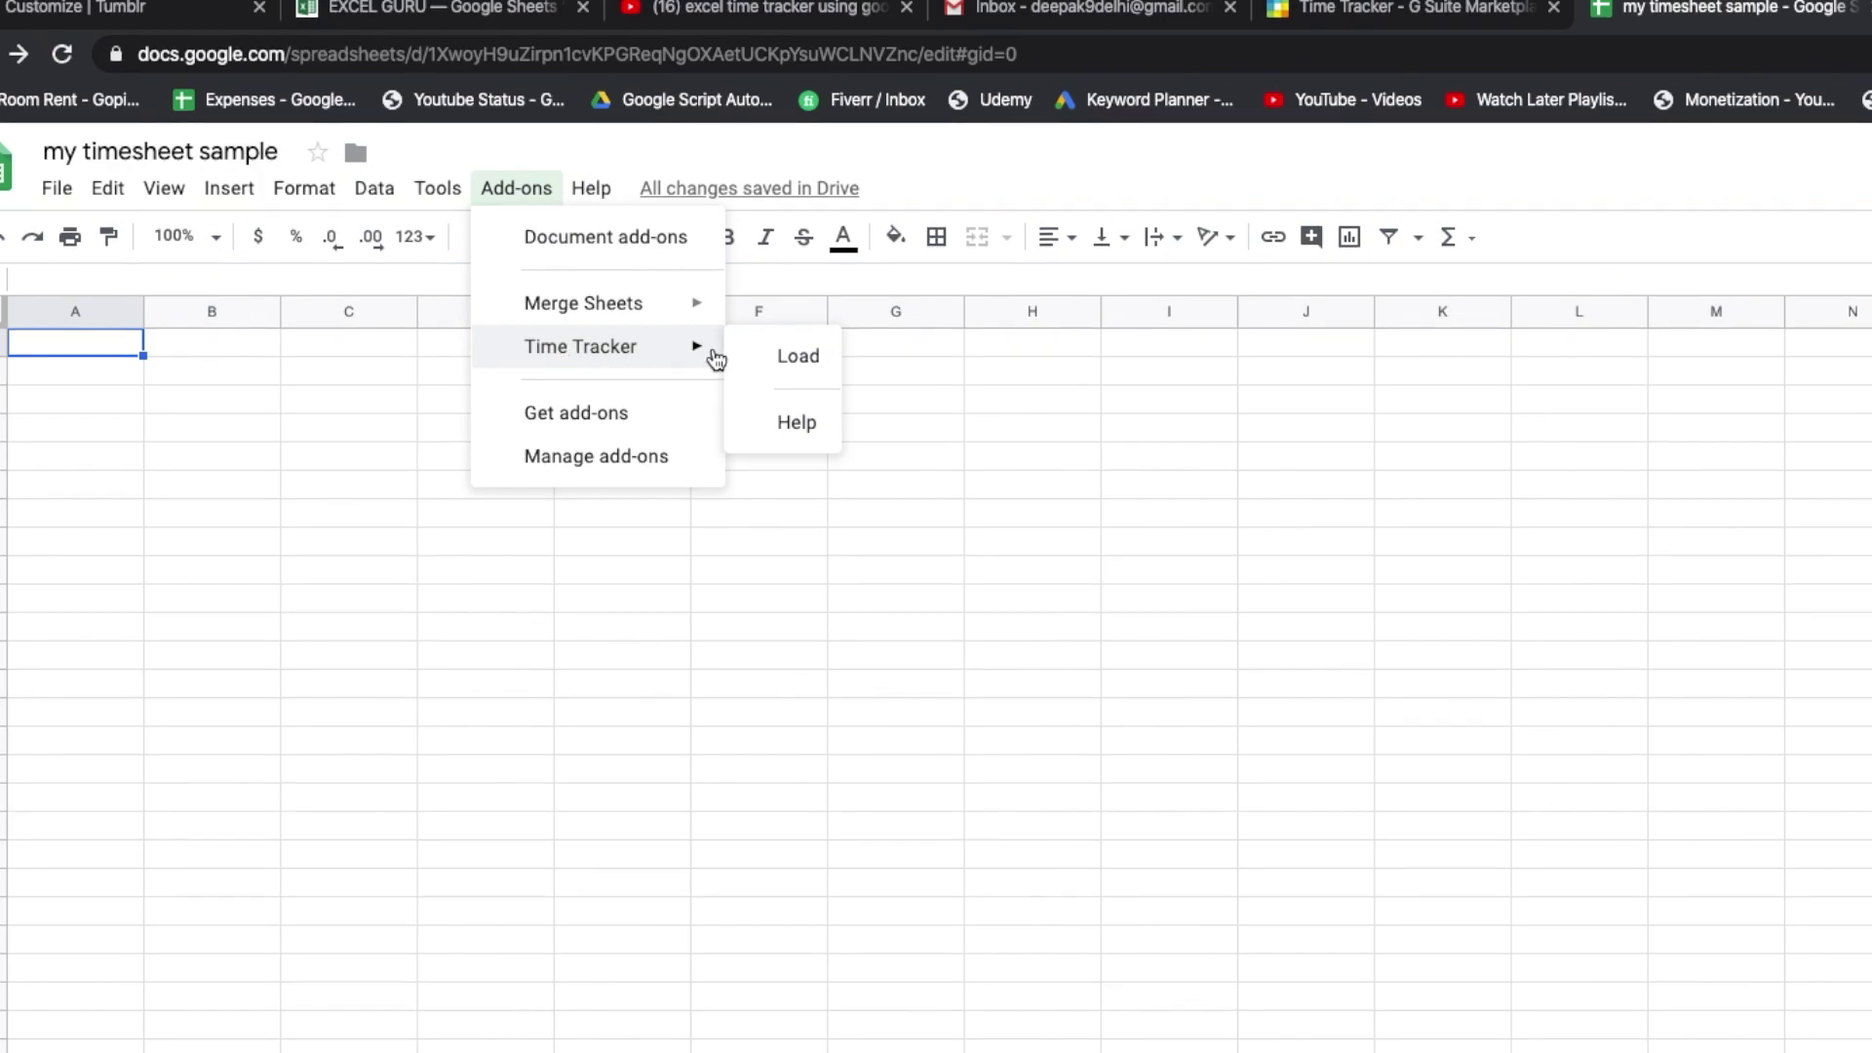
pyautogui.click(777, 358)
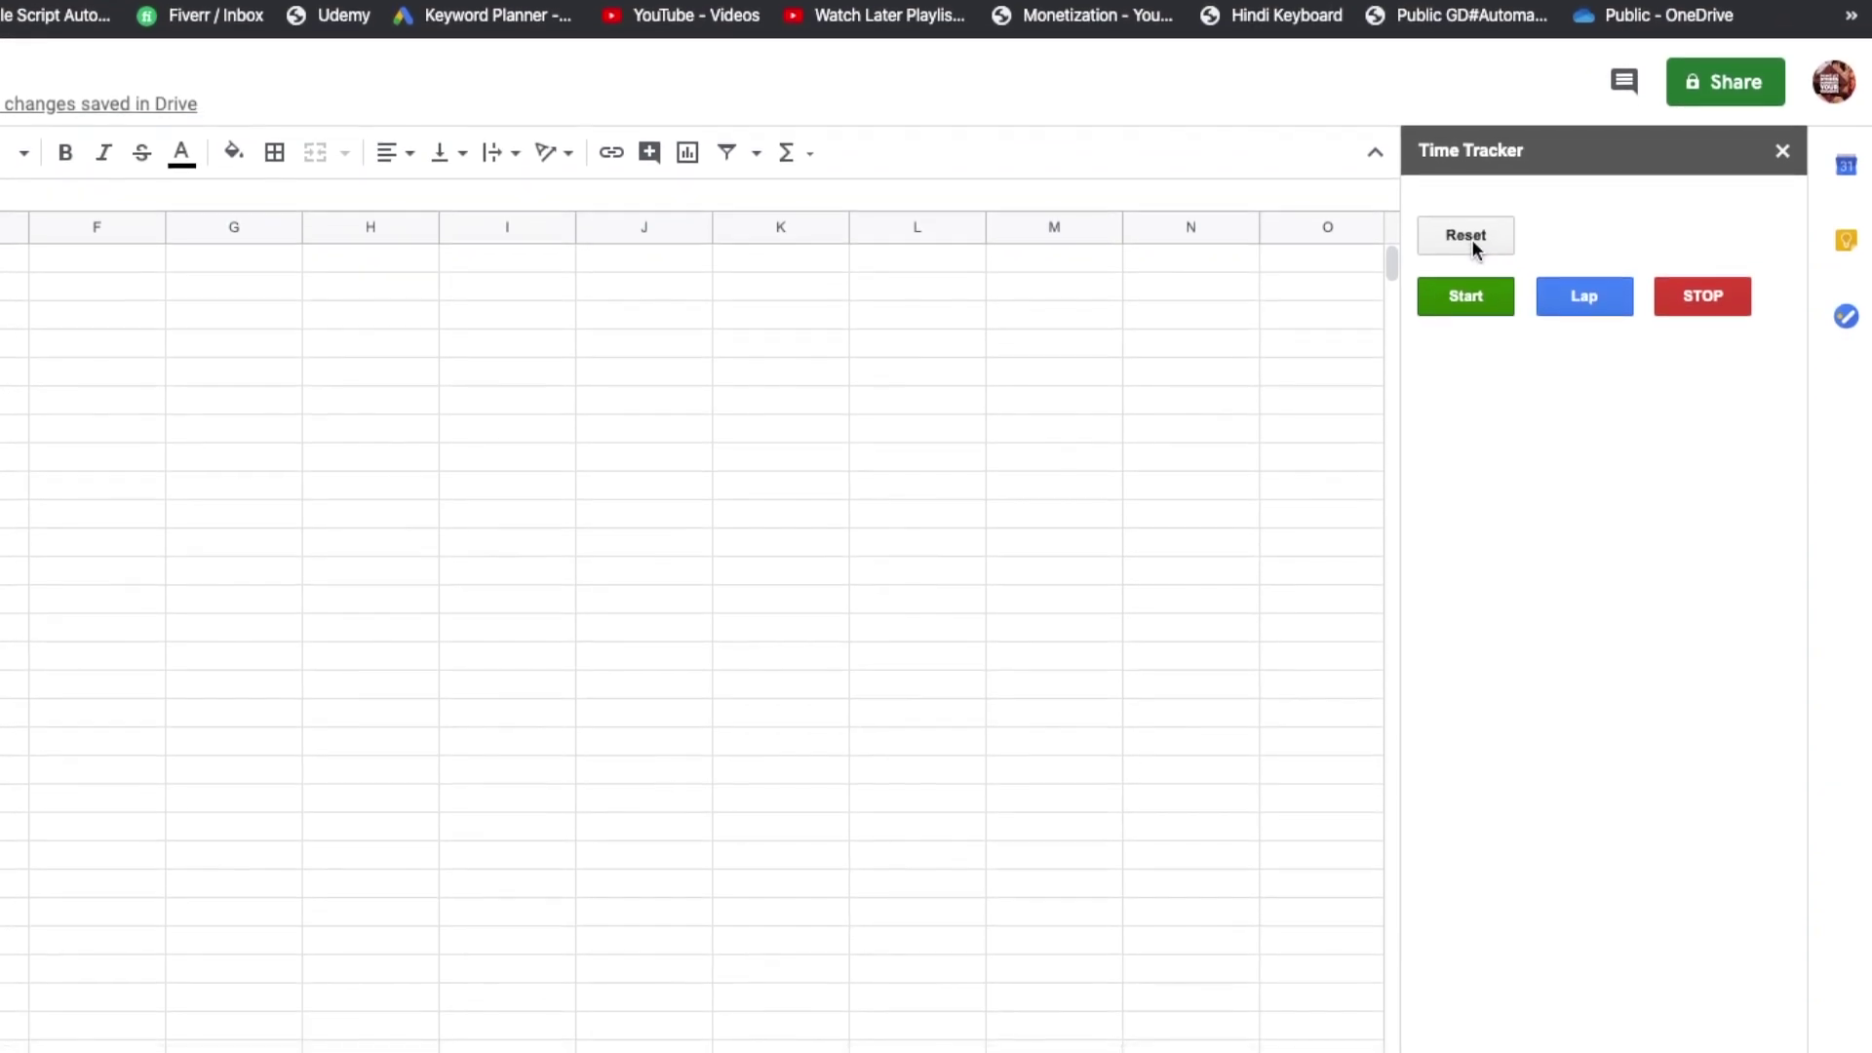
# Reset Time Tracker and confirm clearing the sheet, writing Case Ref#, Start Time, Stop Time, Difference headers.
pyautogui.click(1470, 230)
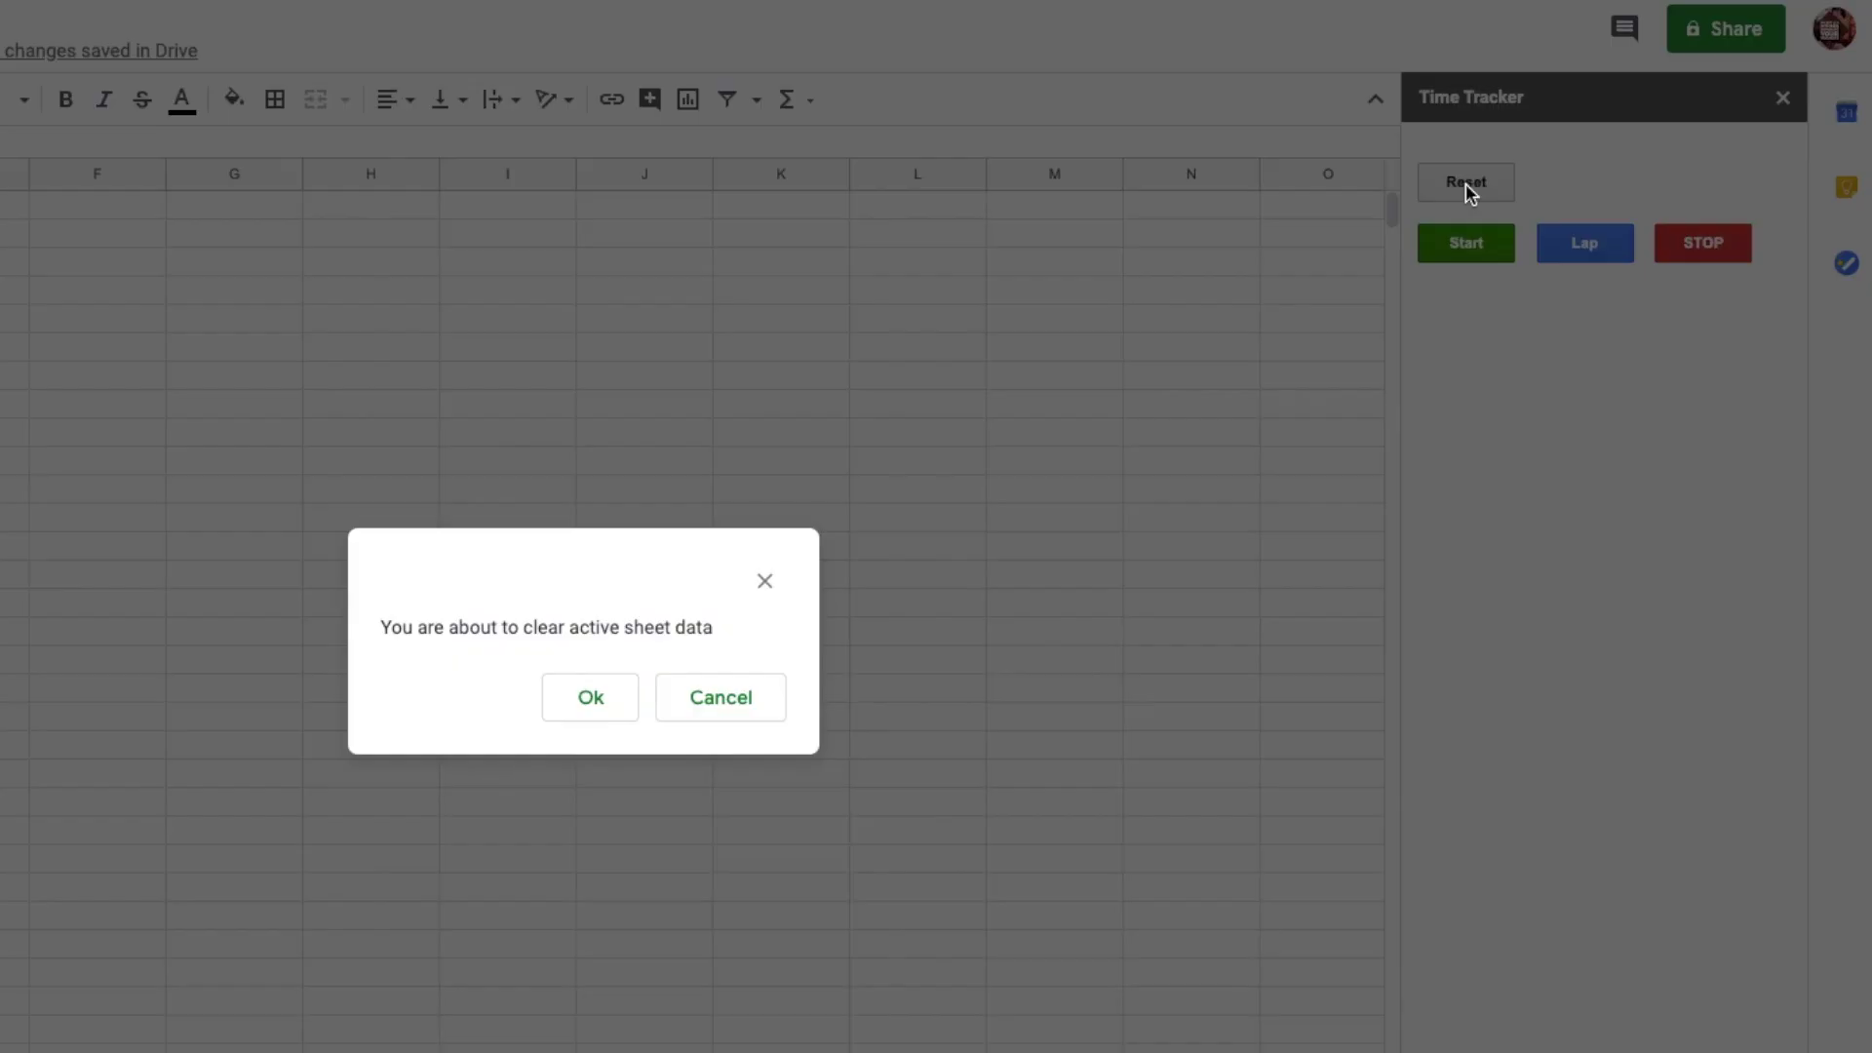
pyautogui.click(590, 697)
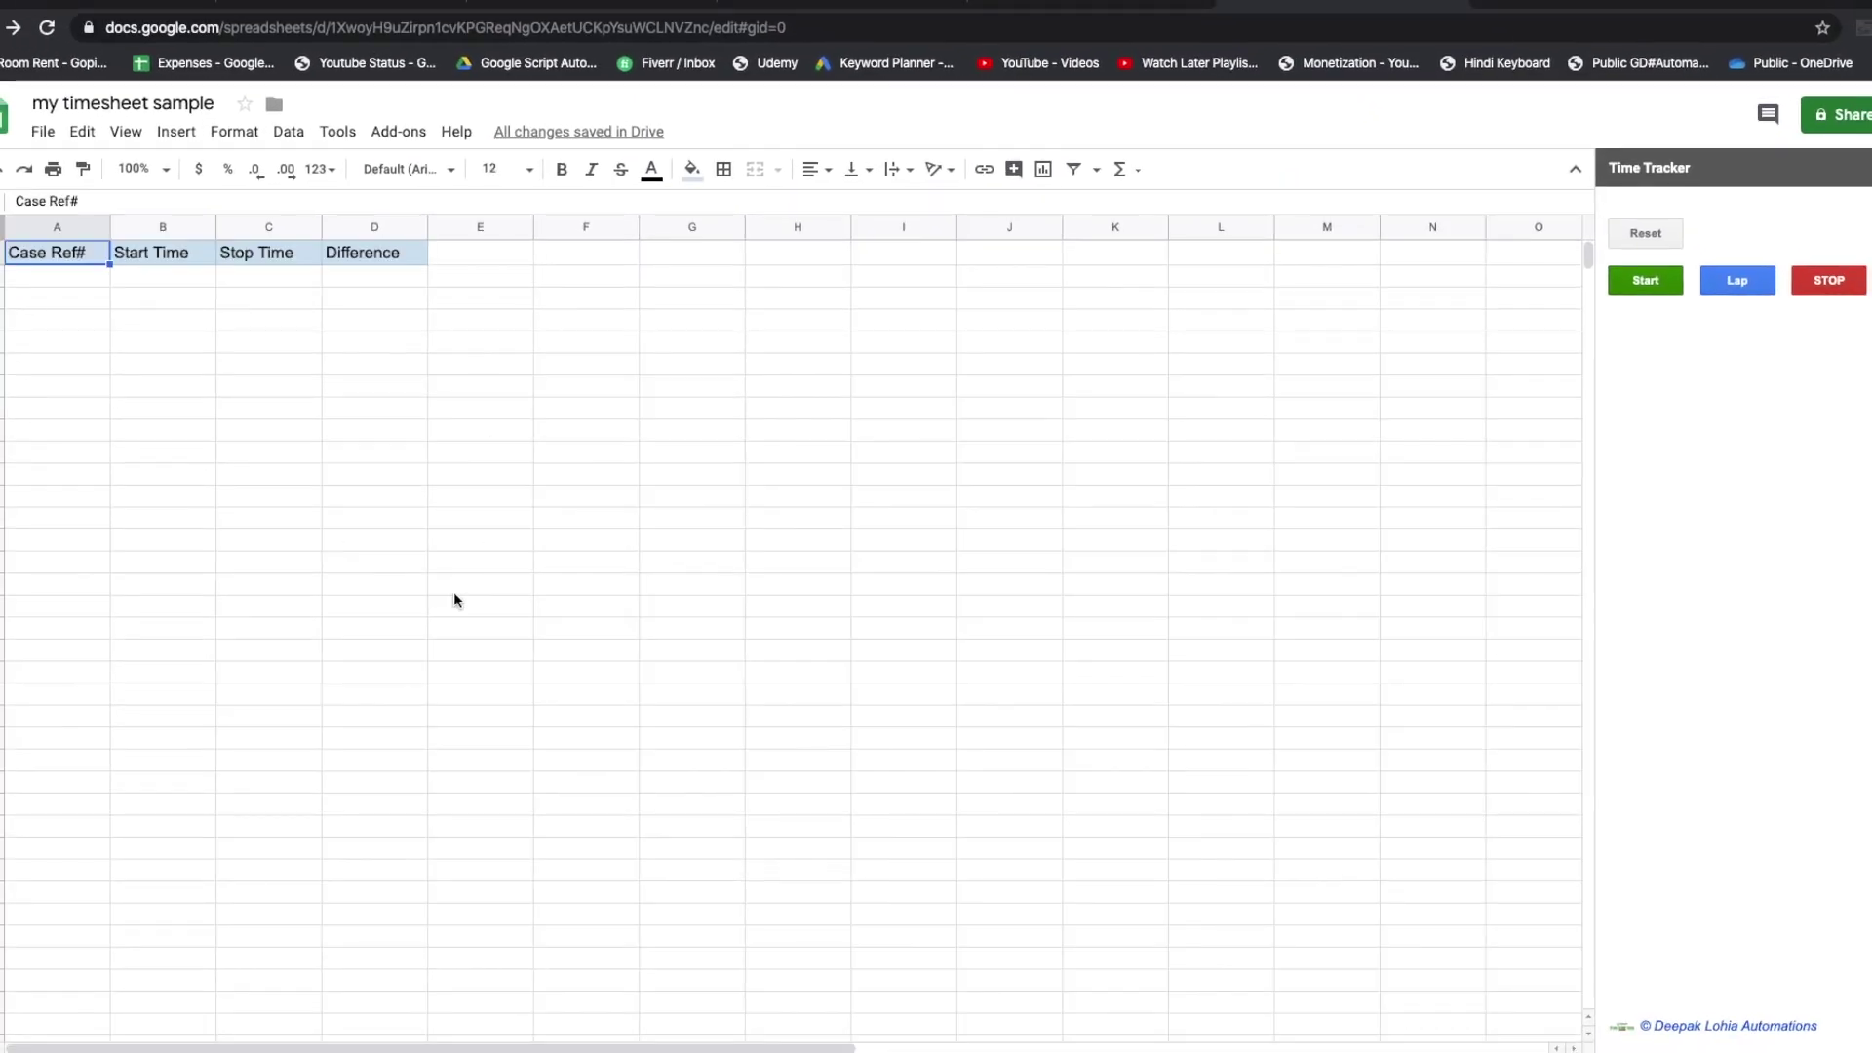
# Start timing the first case and label A2 'case 1'.
pyautogui.click(1647, 281)
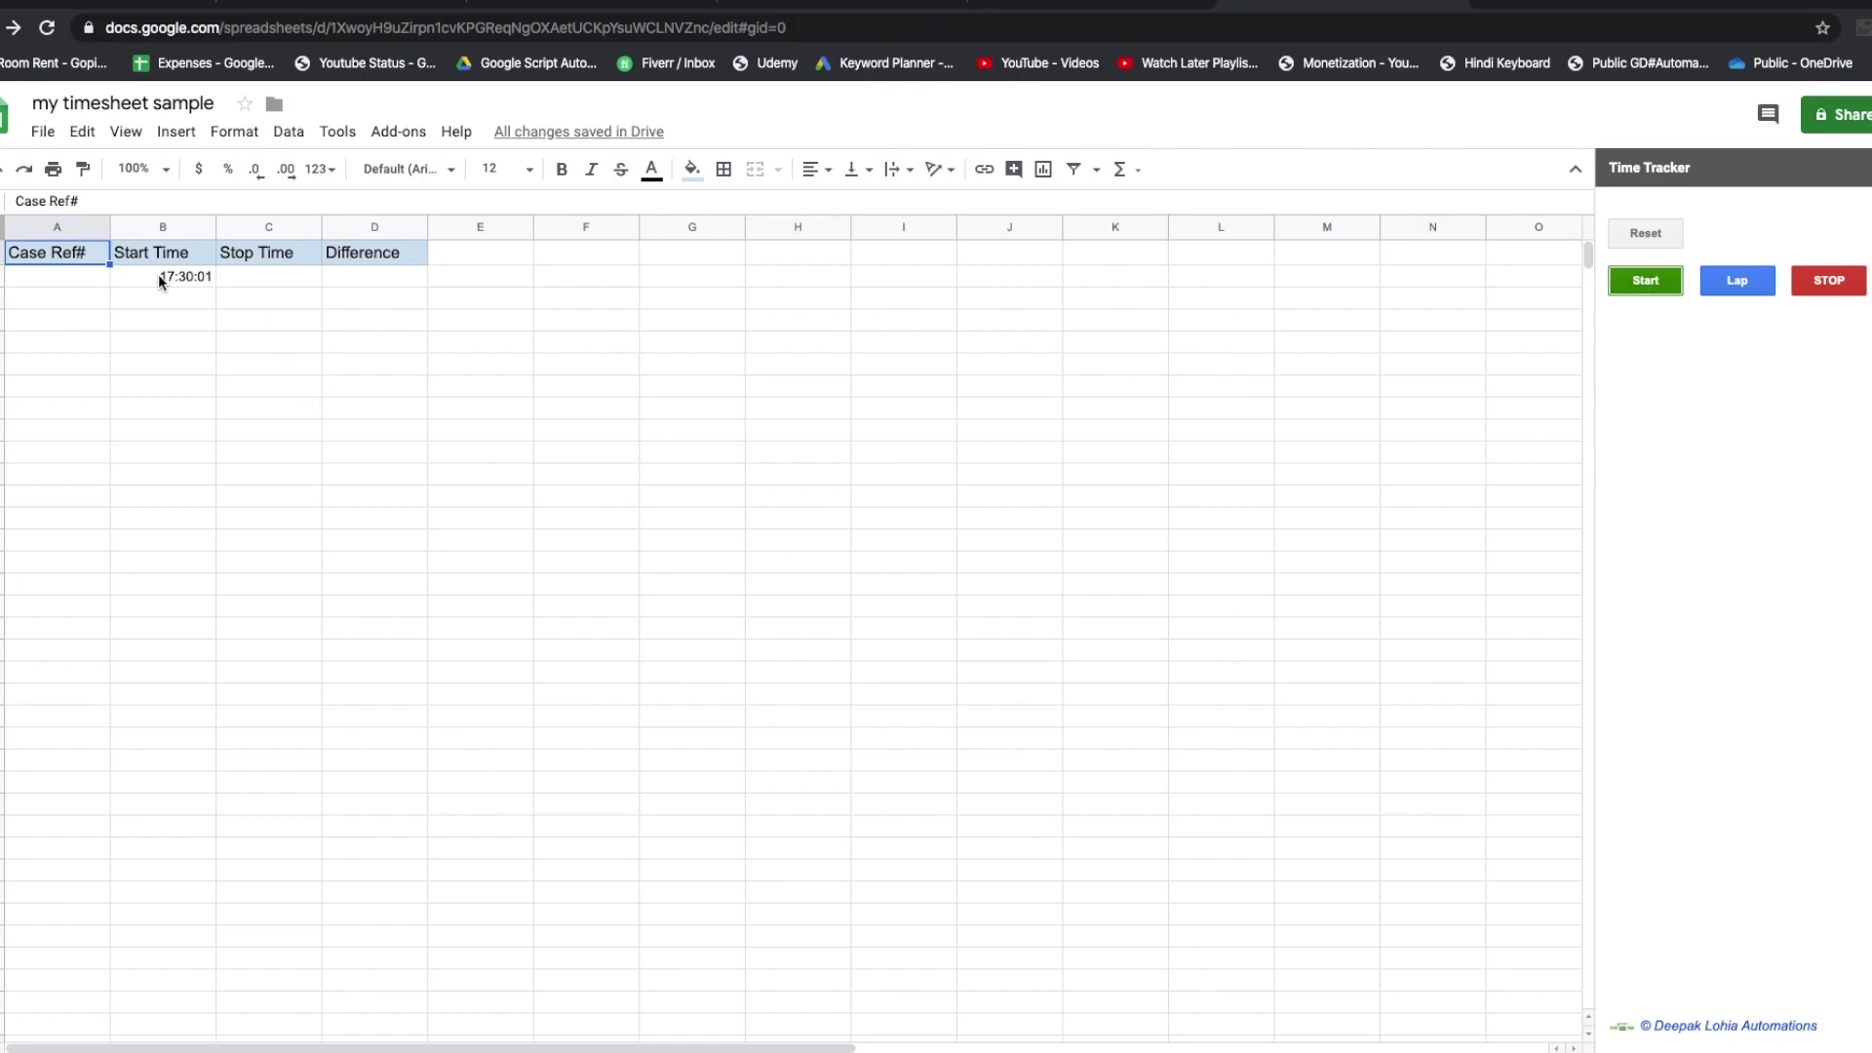
pyautogui.click(85, 274)
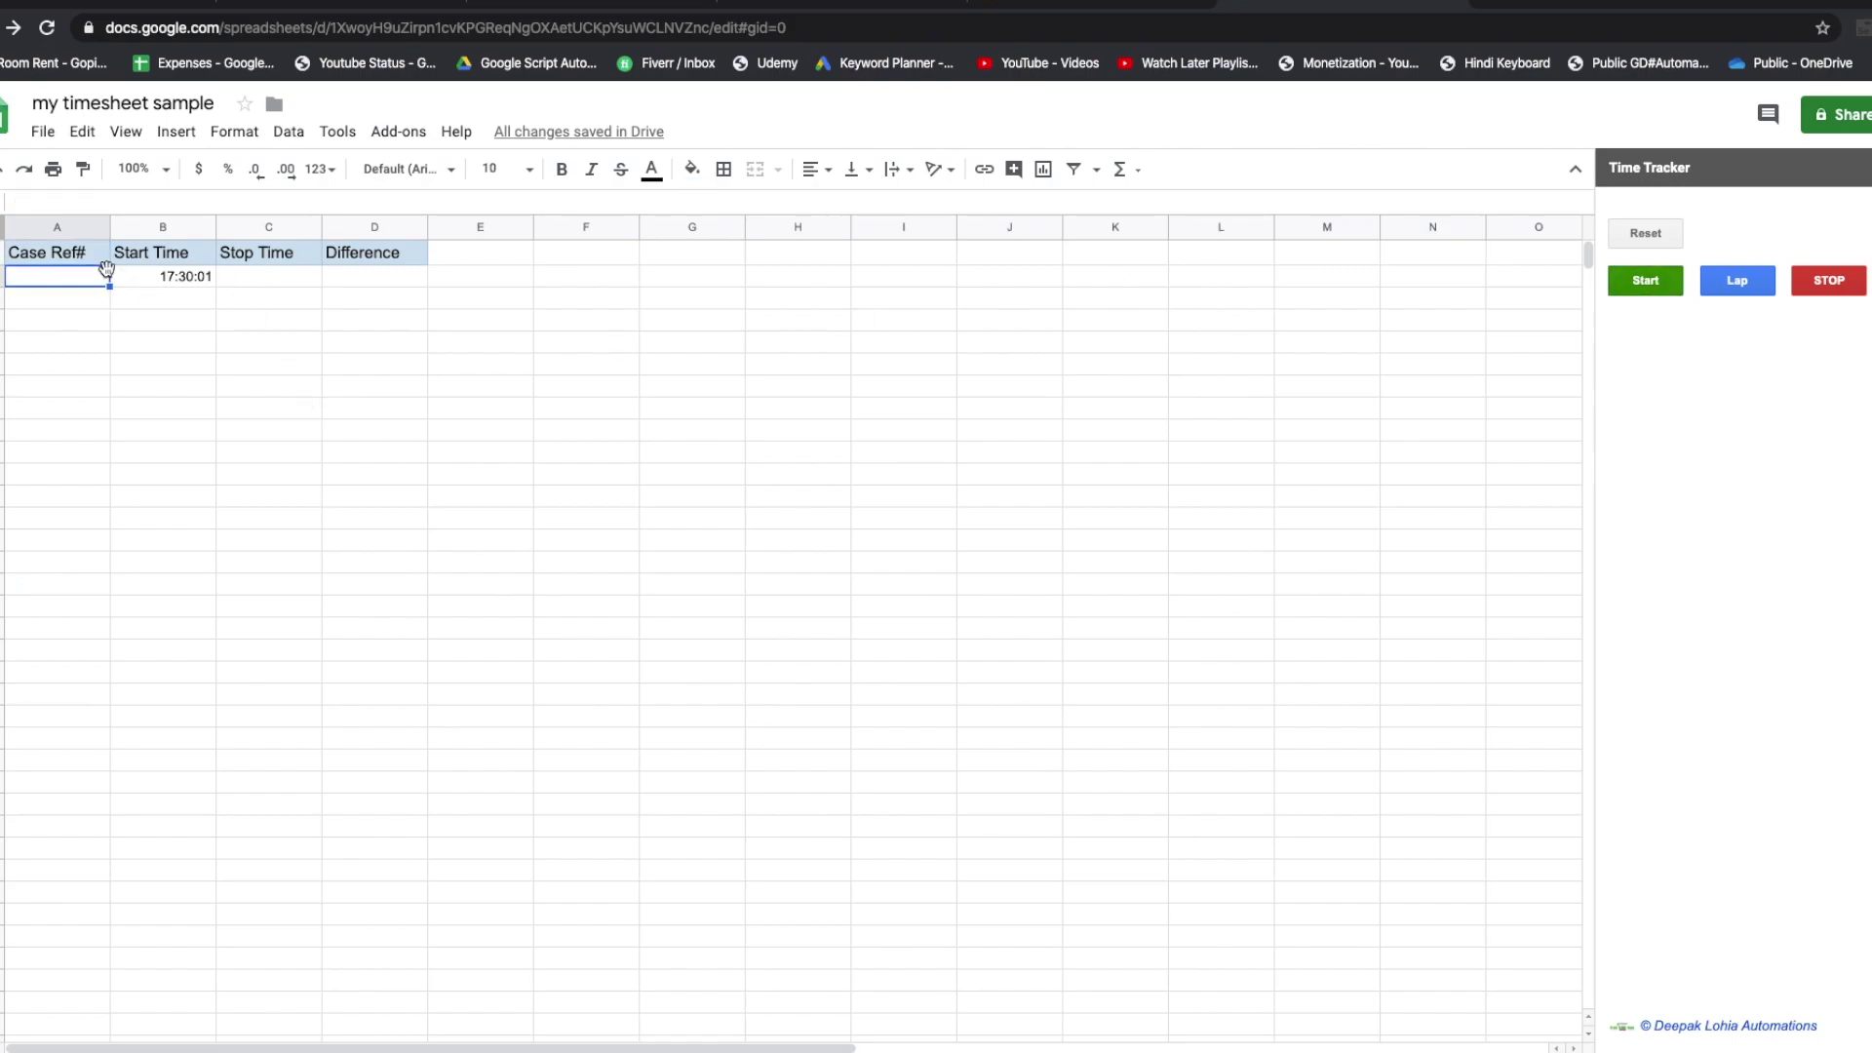
pyautogui.write('case 1')
pyautogui.press('Return')
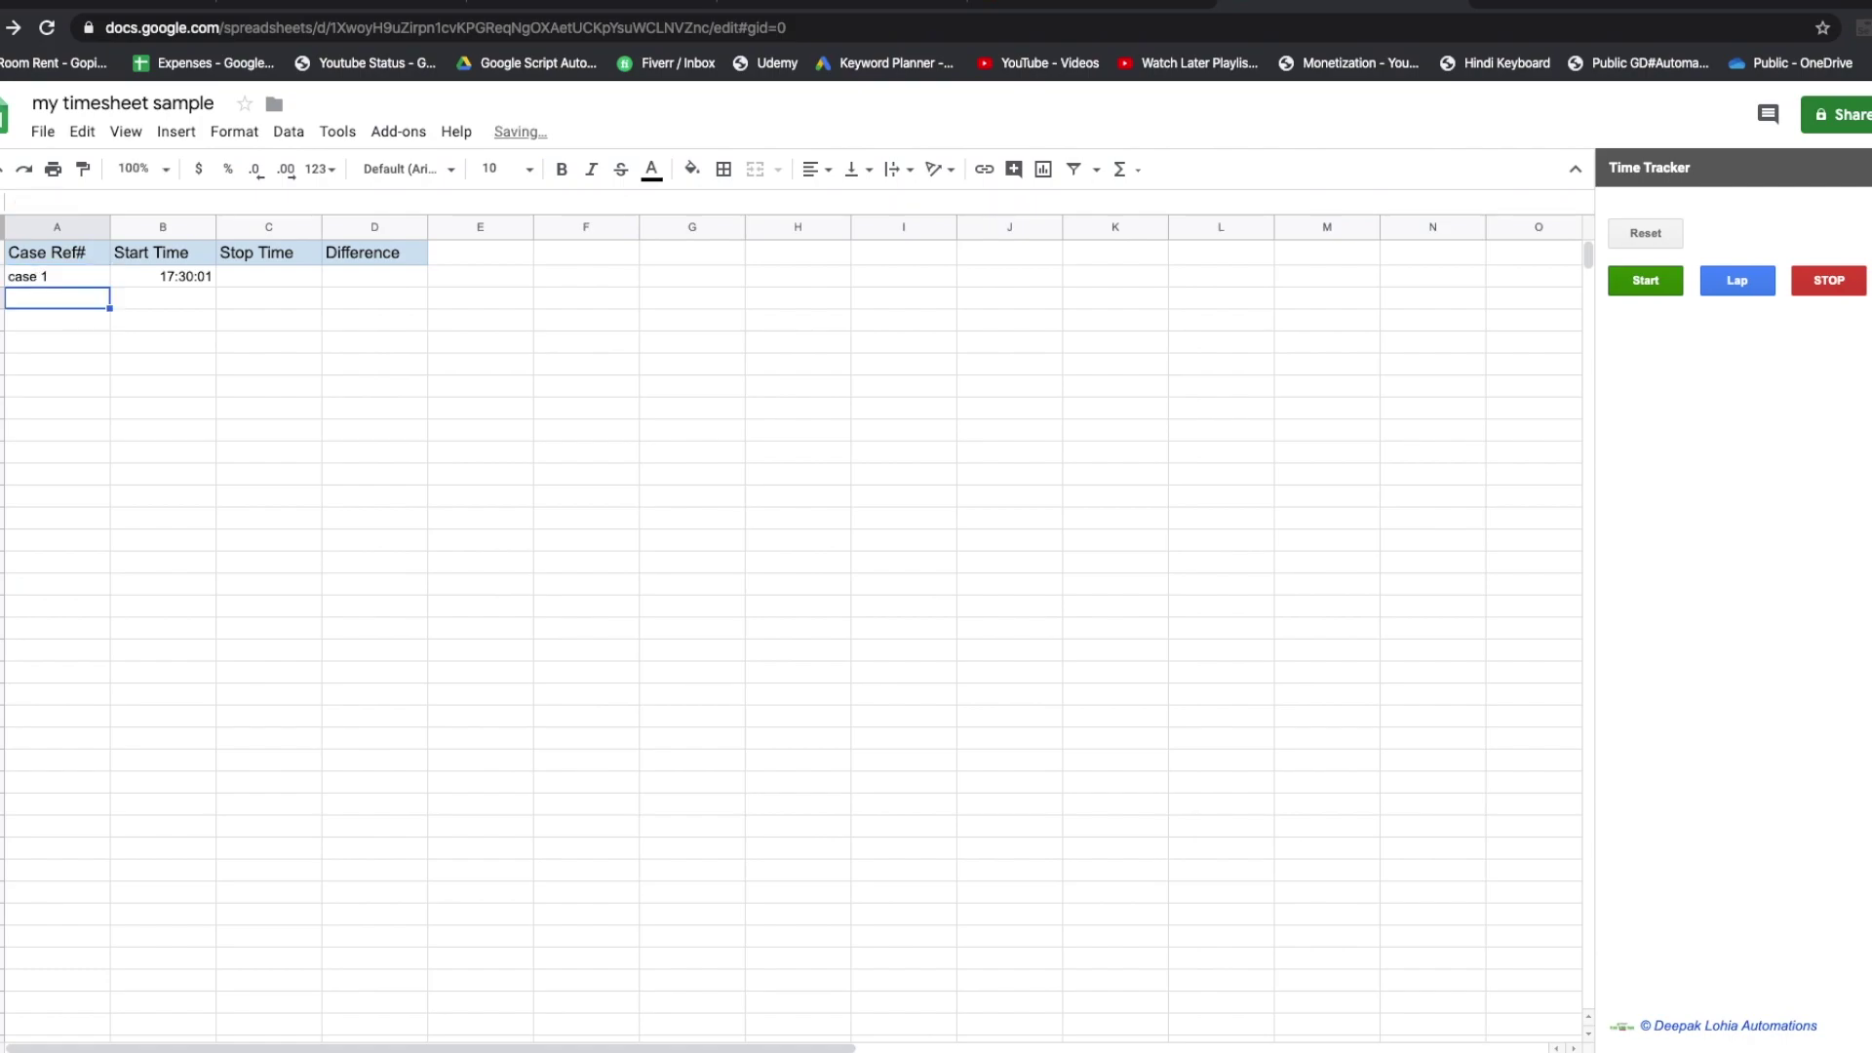
pyautogui.click(256, 278)
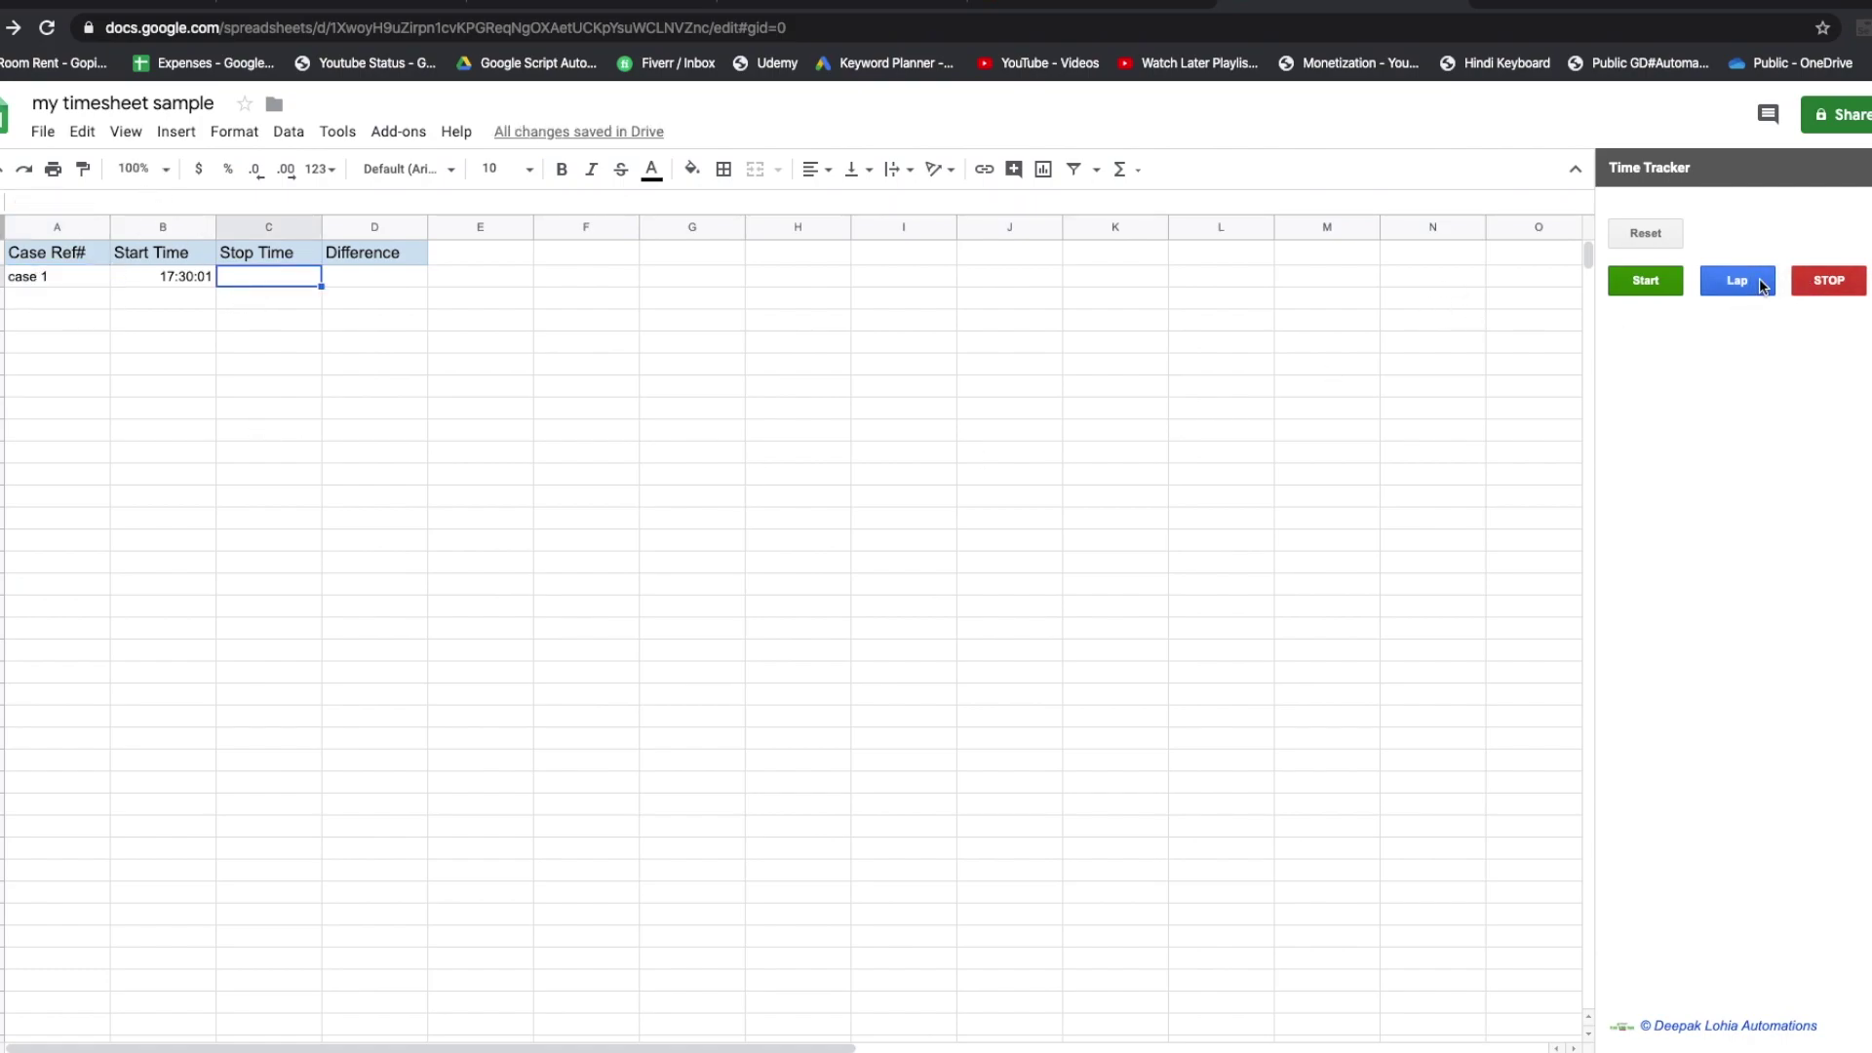
# Lap into a second case labelled 'case2' in A3, stop at 17:30:27 and check C3 and D3.
pyautogui.click(1726, 290)
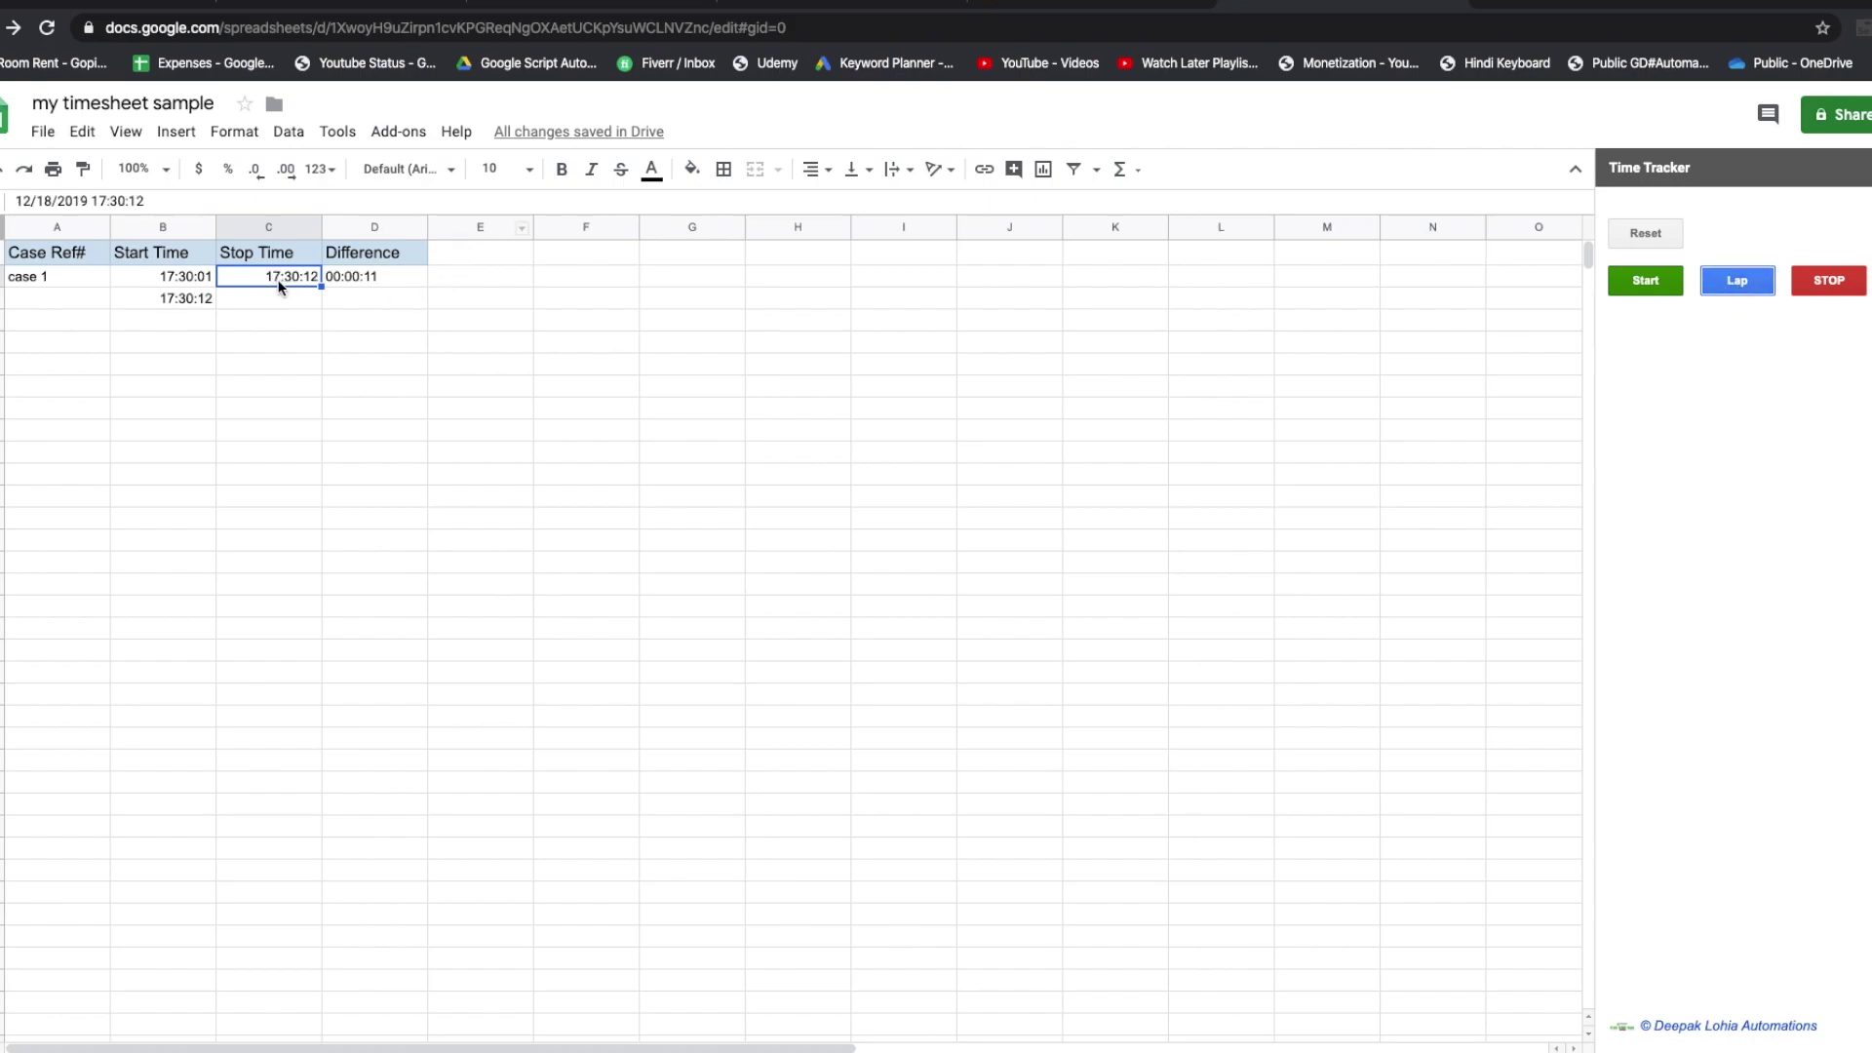
pyautogui.click(55, 303)
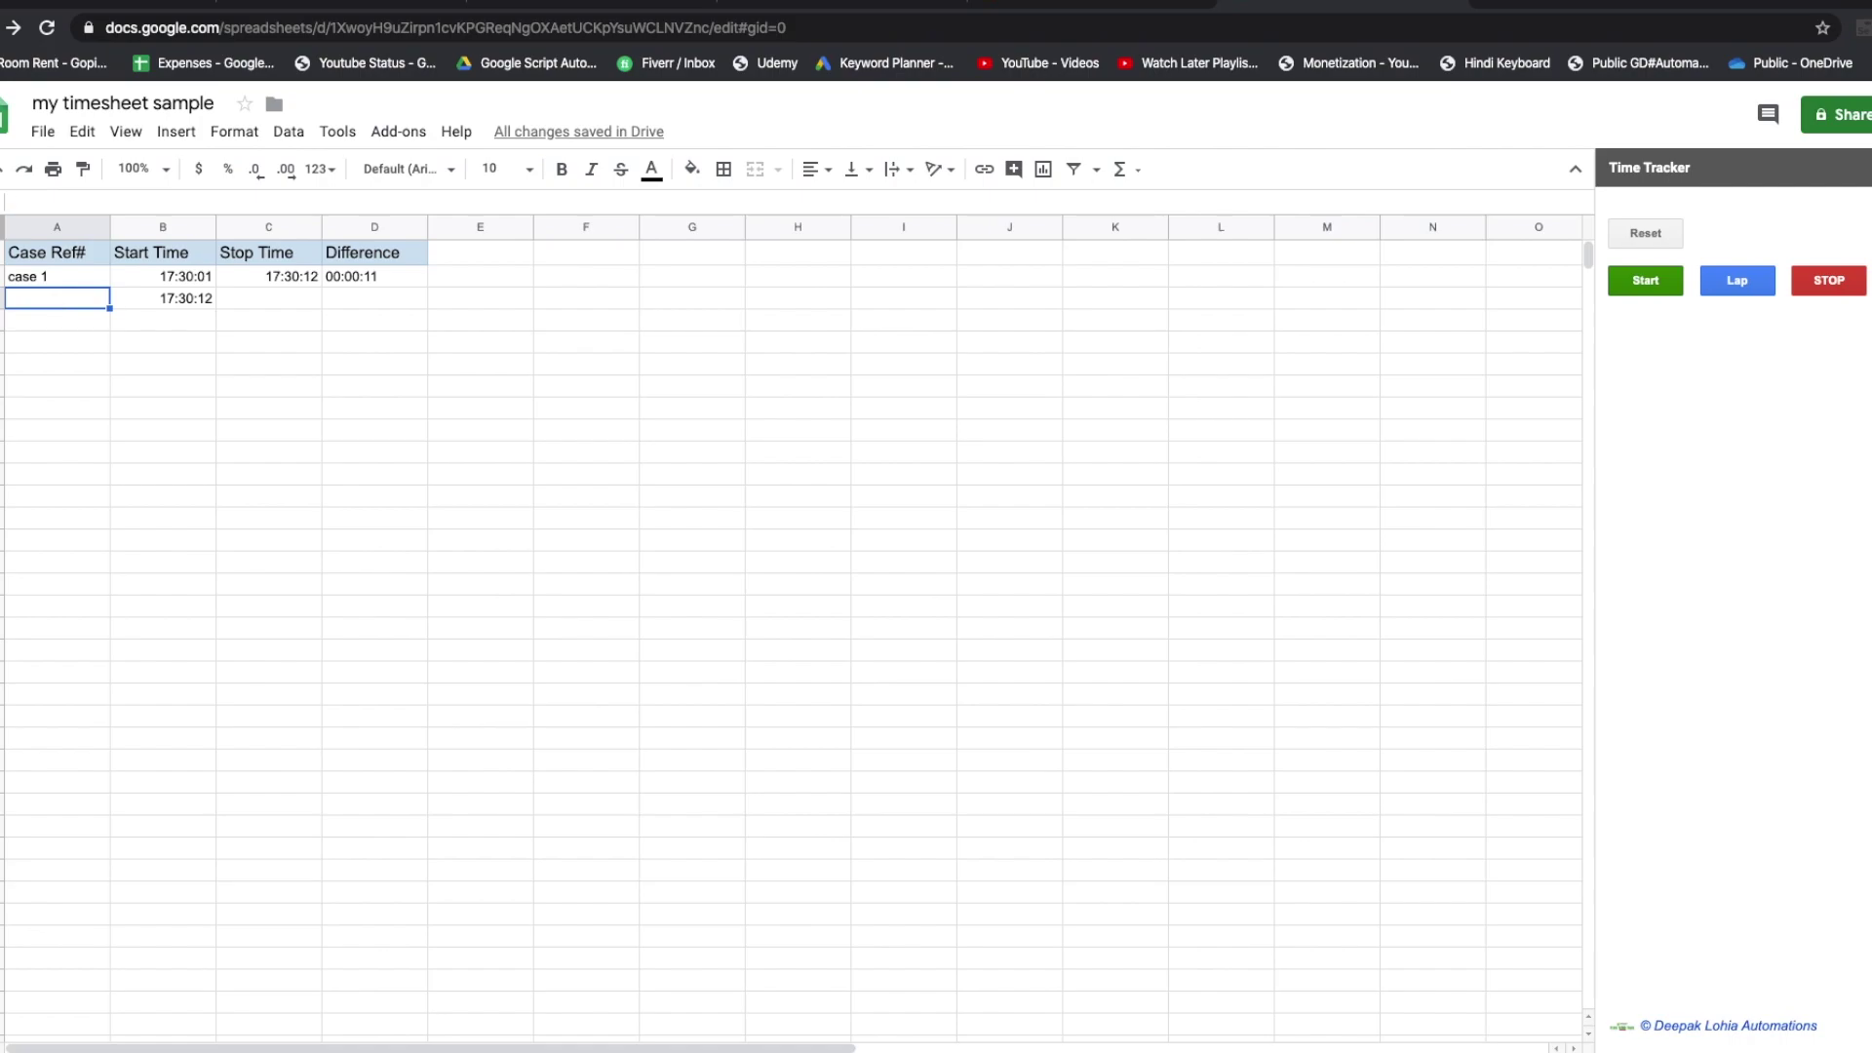
pyautogui.write('case2')
pyautogui.press('Return')
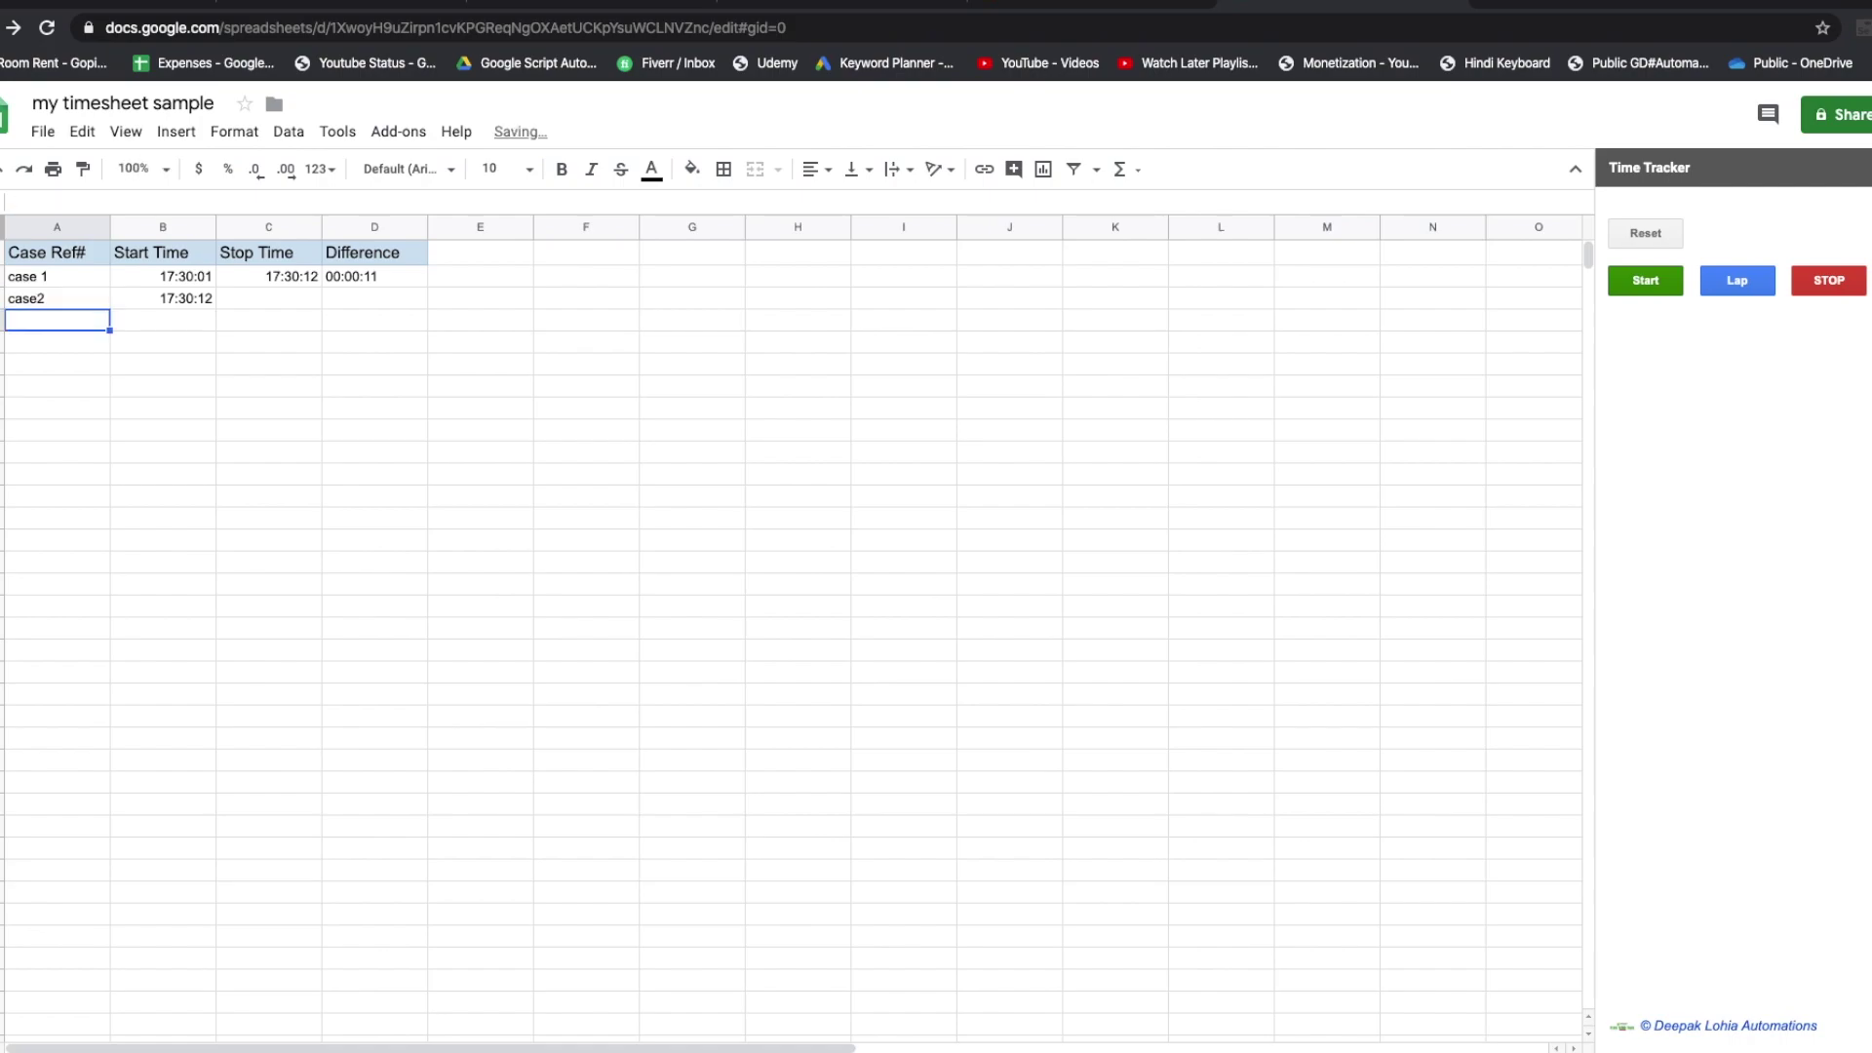
pyautogui.click(268, 298)
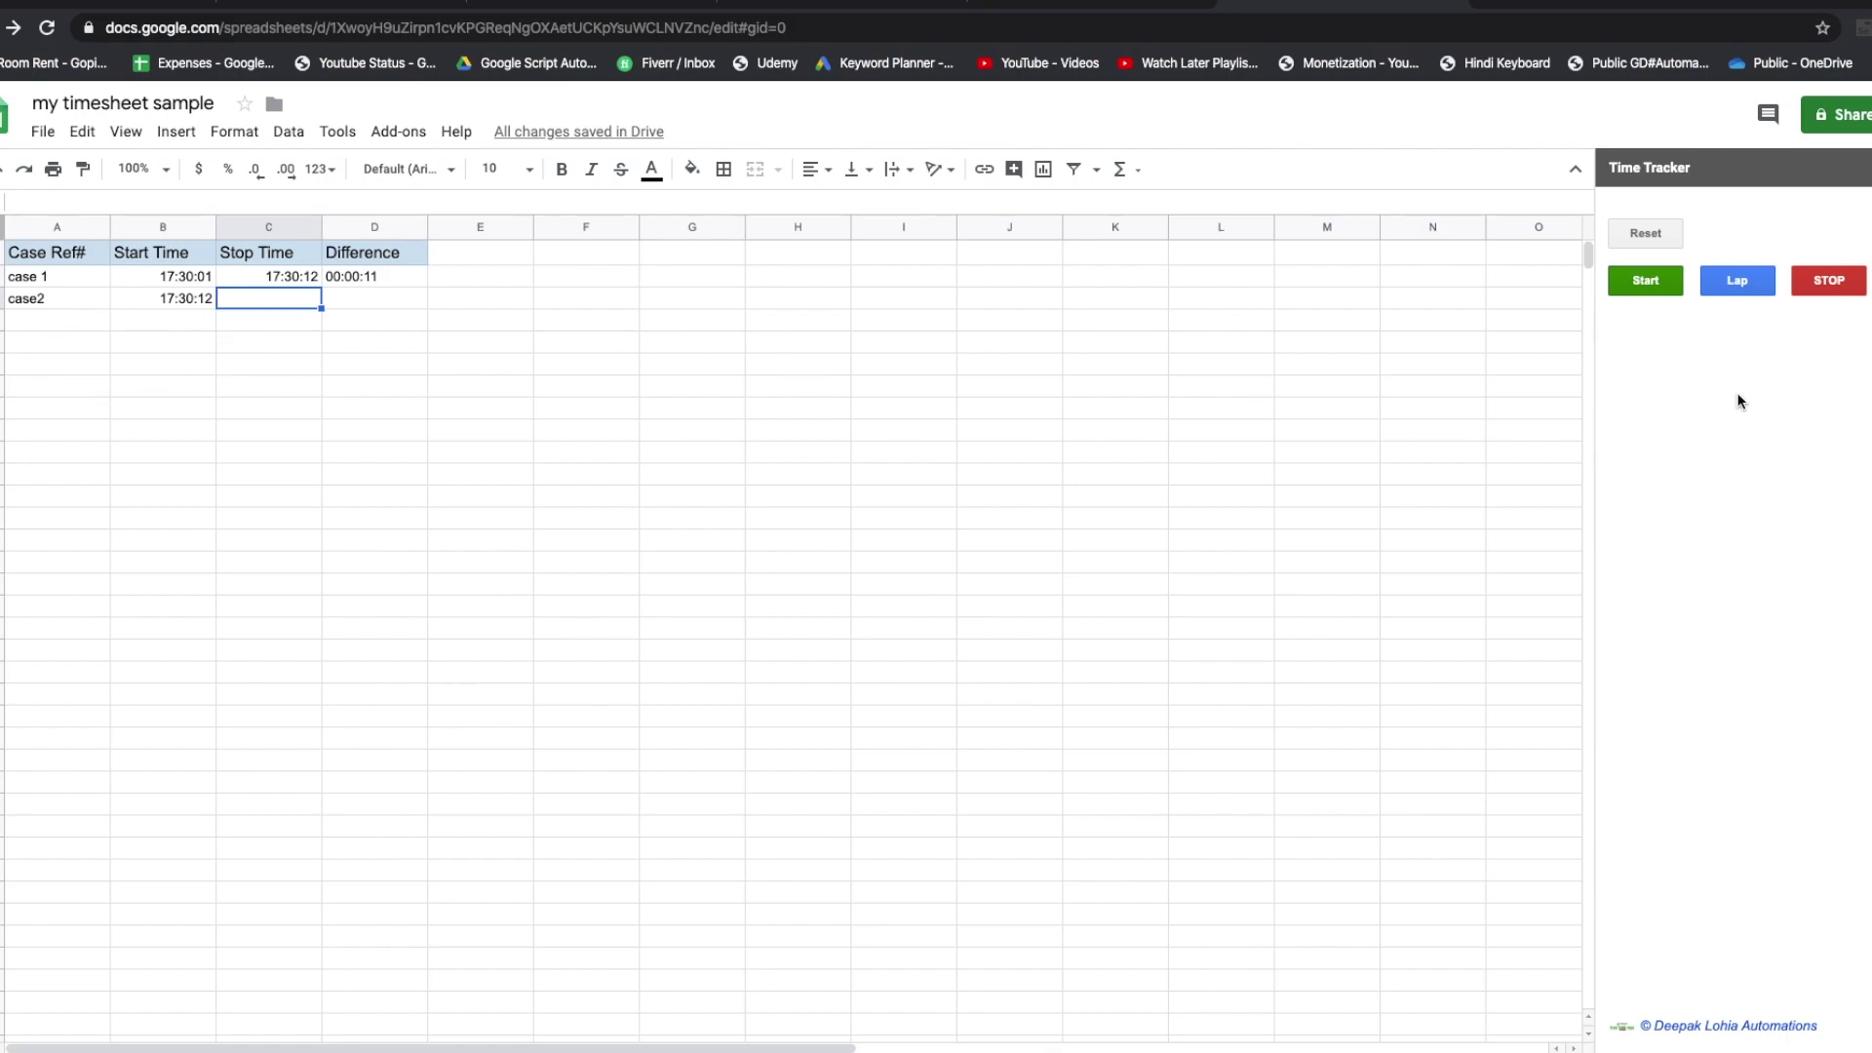
pyautogui.click(1829, 283)
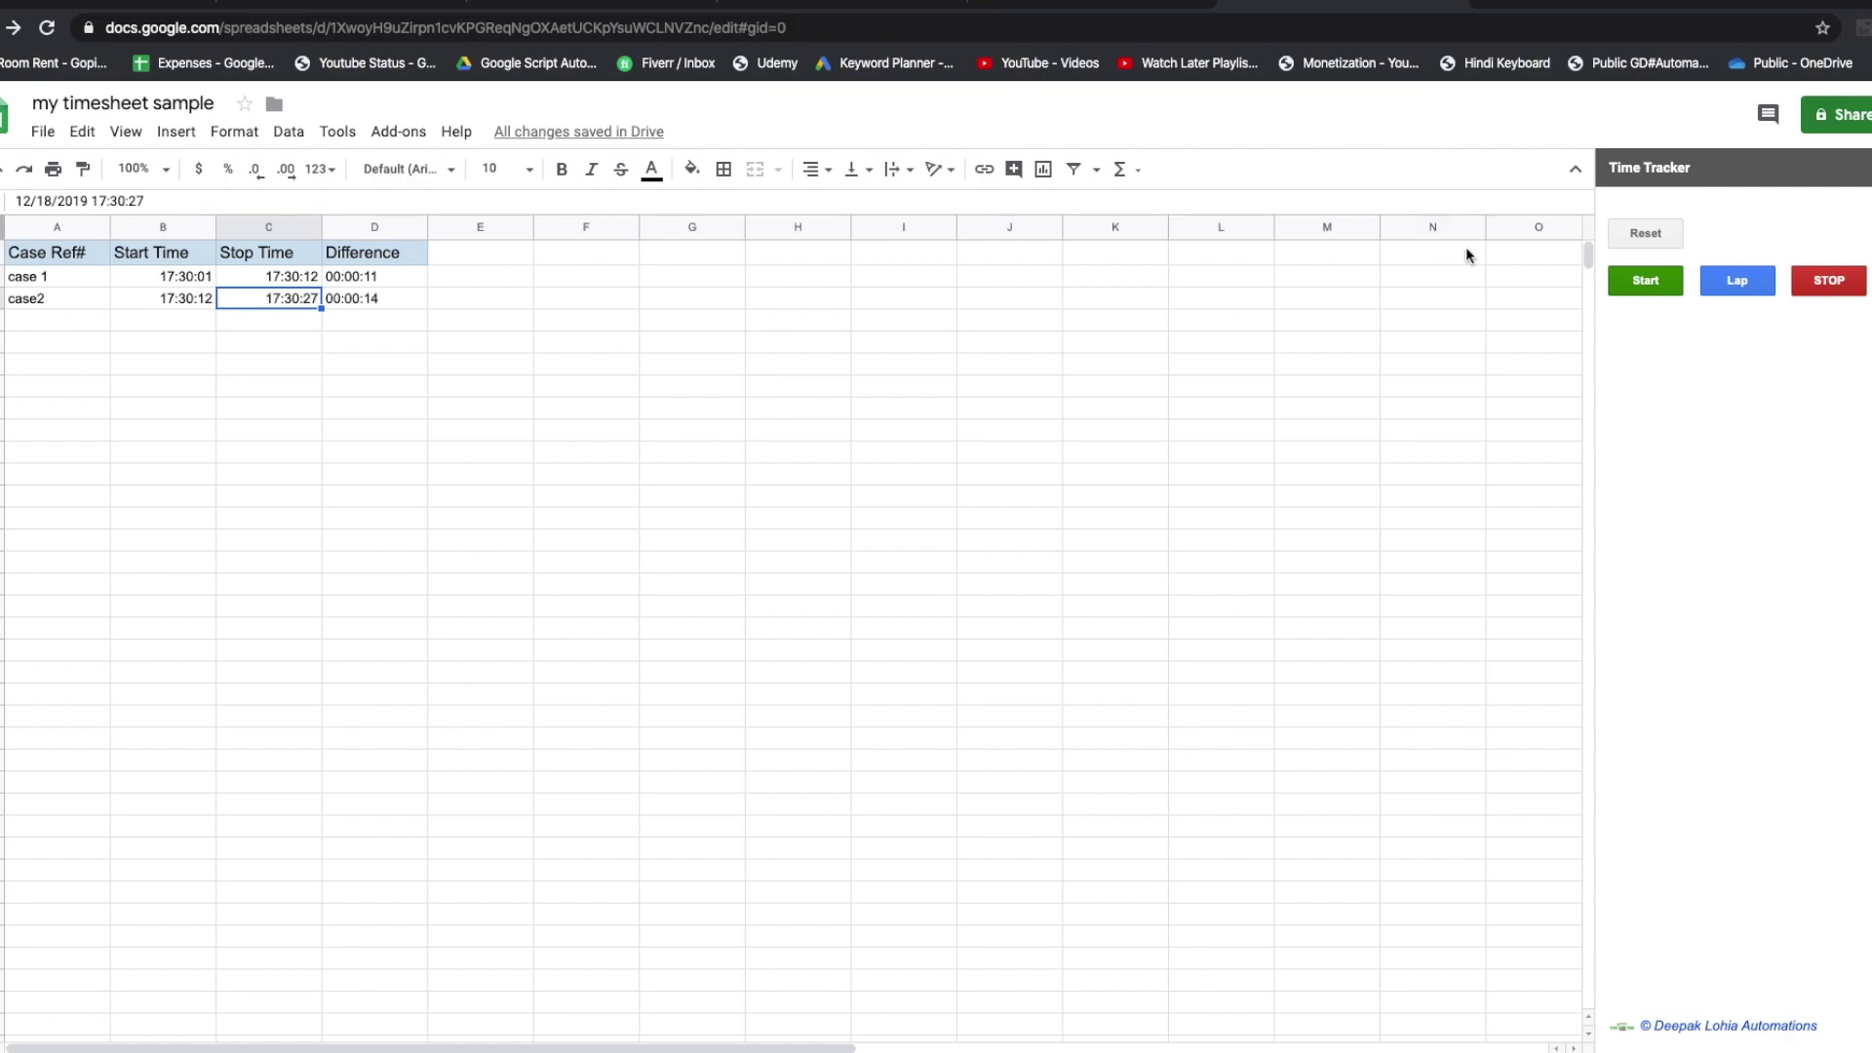
pyautogui.click(342, 295)
pyautogui.click(293, 297)
# Inspect the logged times, including the full start timestamp in B3.
pyautogui.click(180, 324)
pyautogui.click(204, 304)
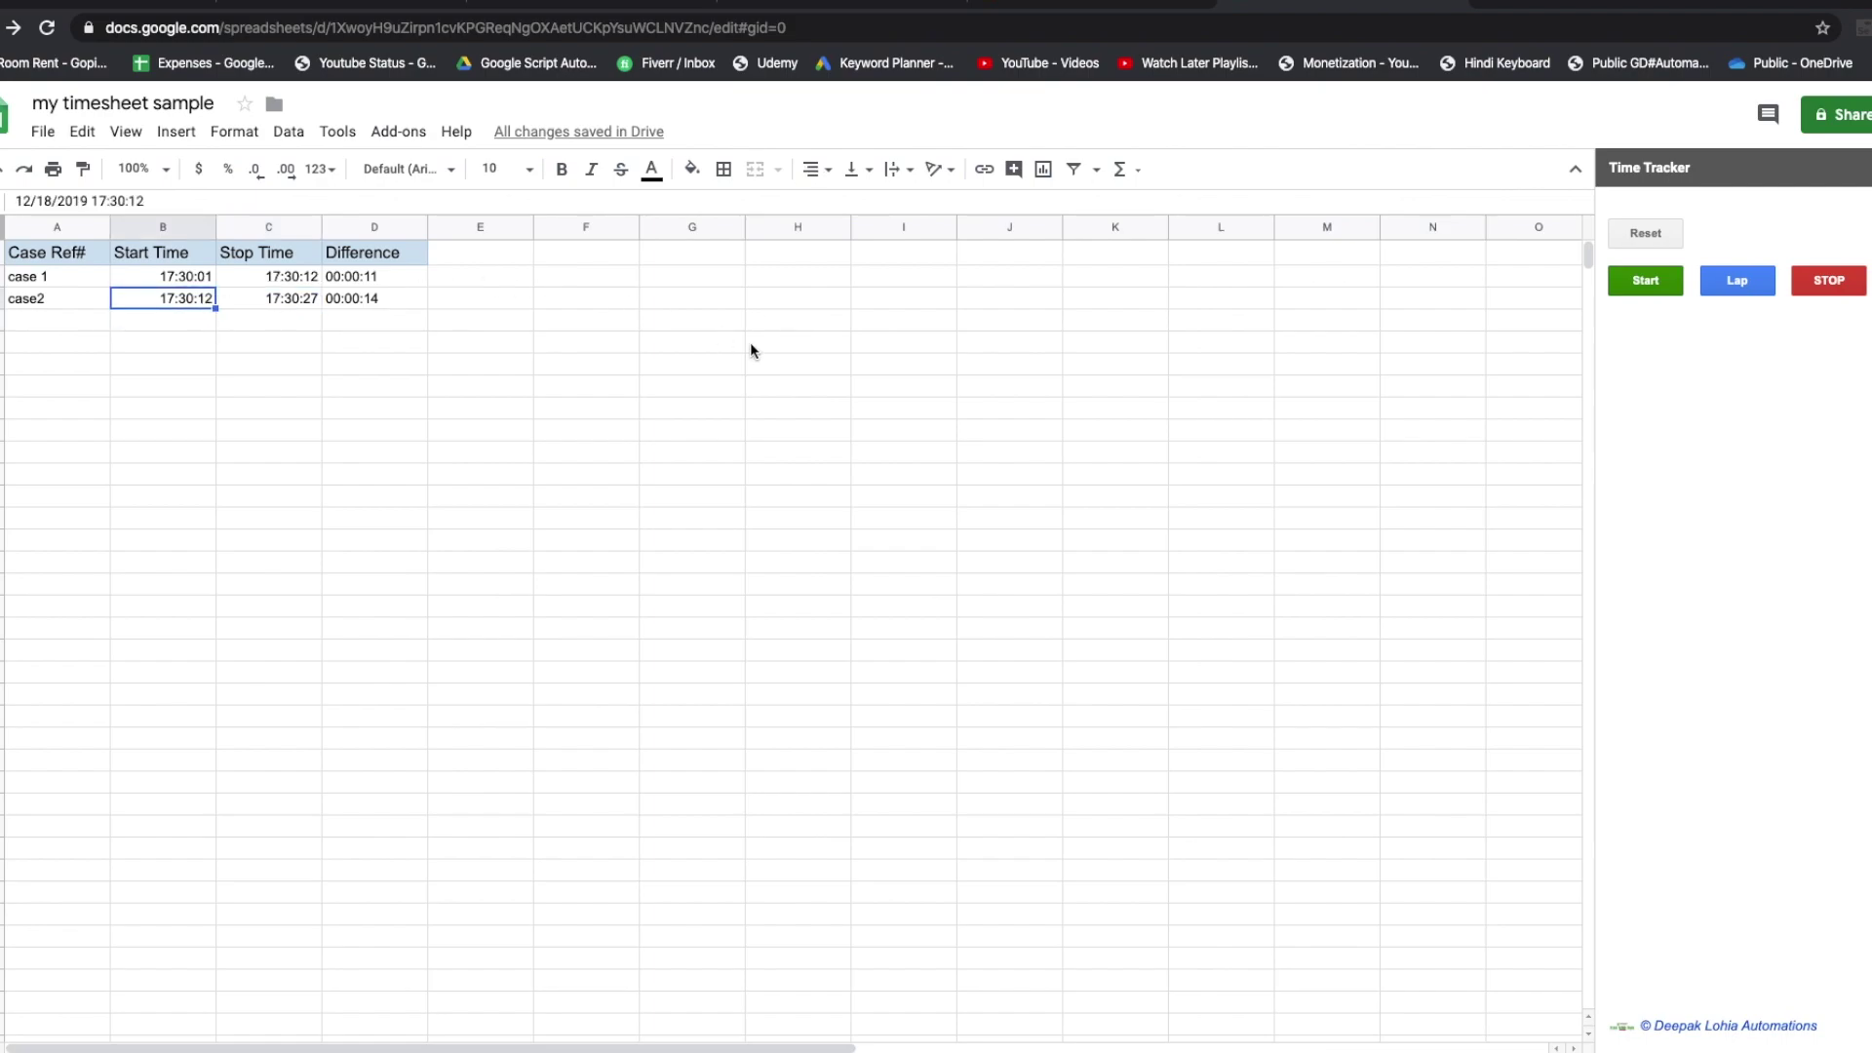
pyautogui.click(1009, 320)
pyautogui.click(1221, 496)
pyautogui.click(1009, 298)
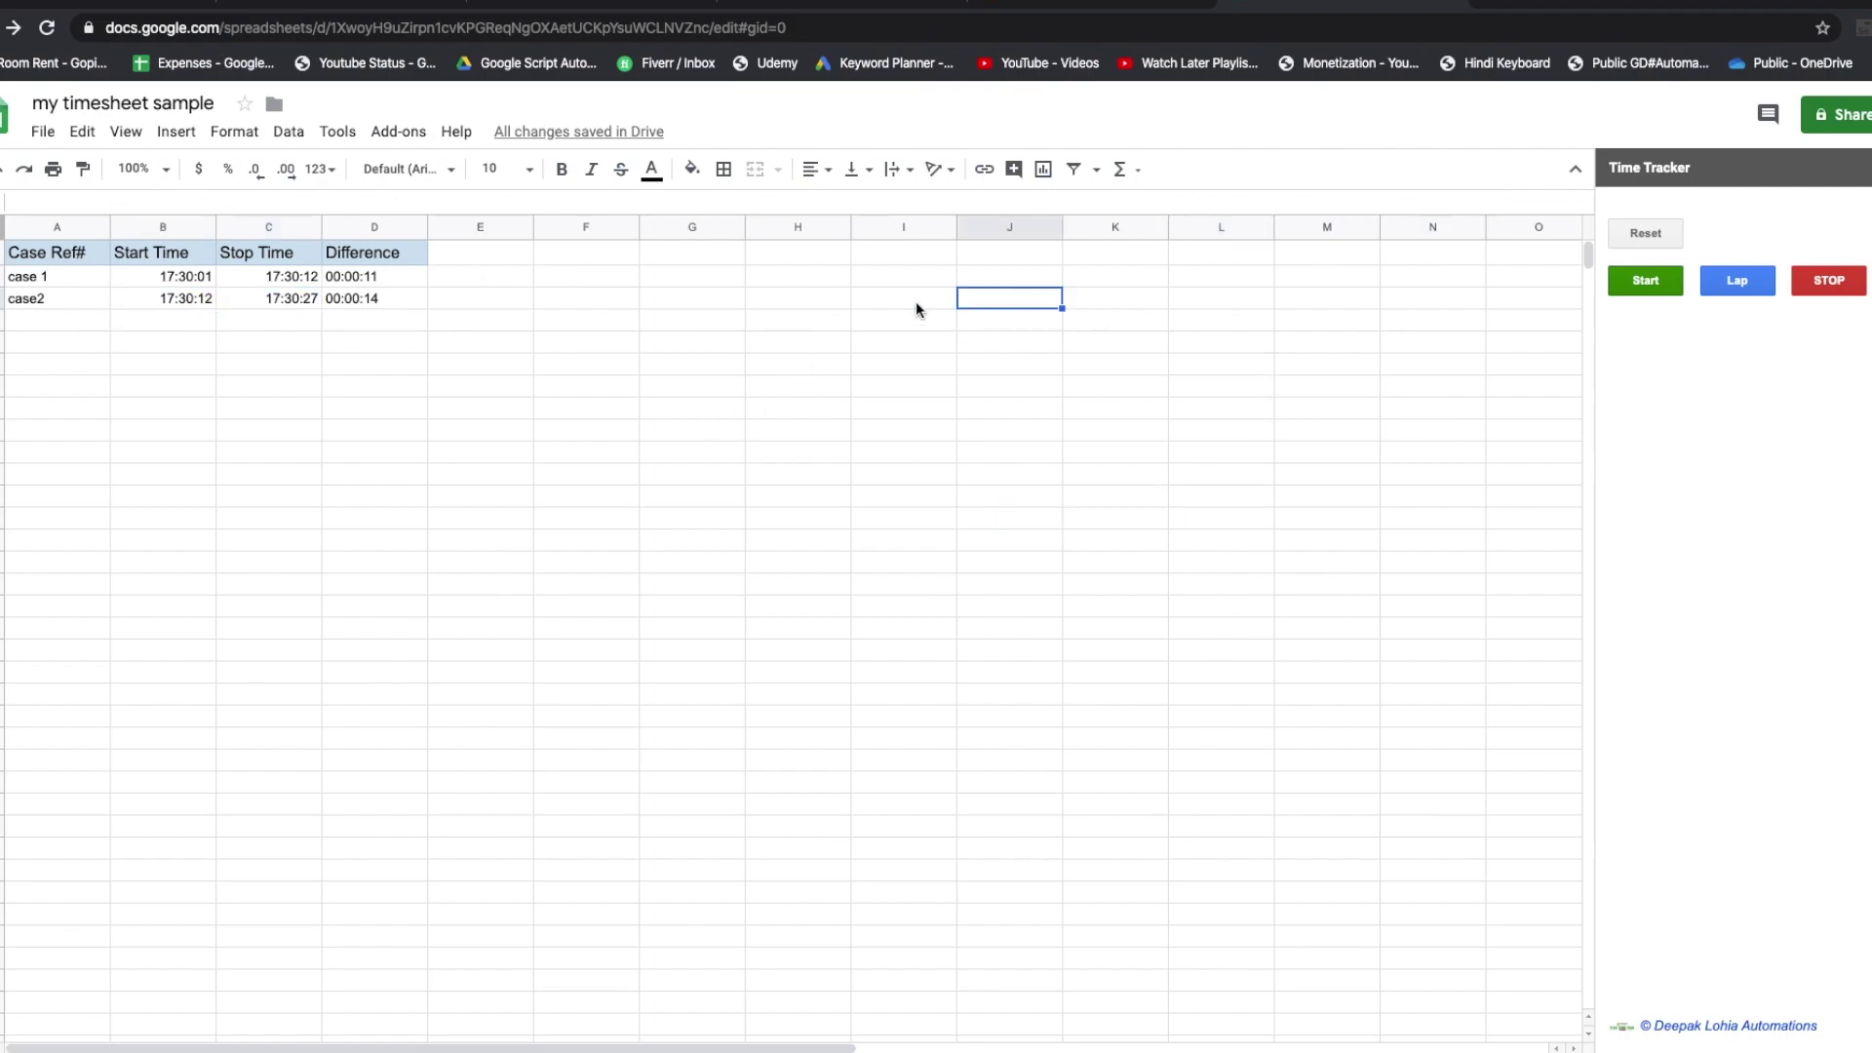
pyautogui.click(680, 430)
pyautogui.click(672, 266)
pyautogui.click(585, 261)
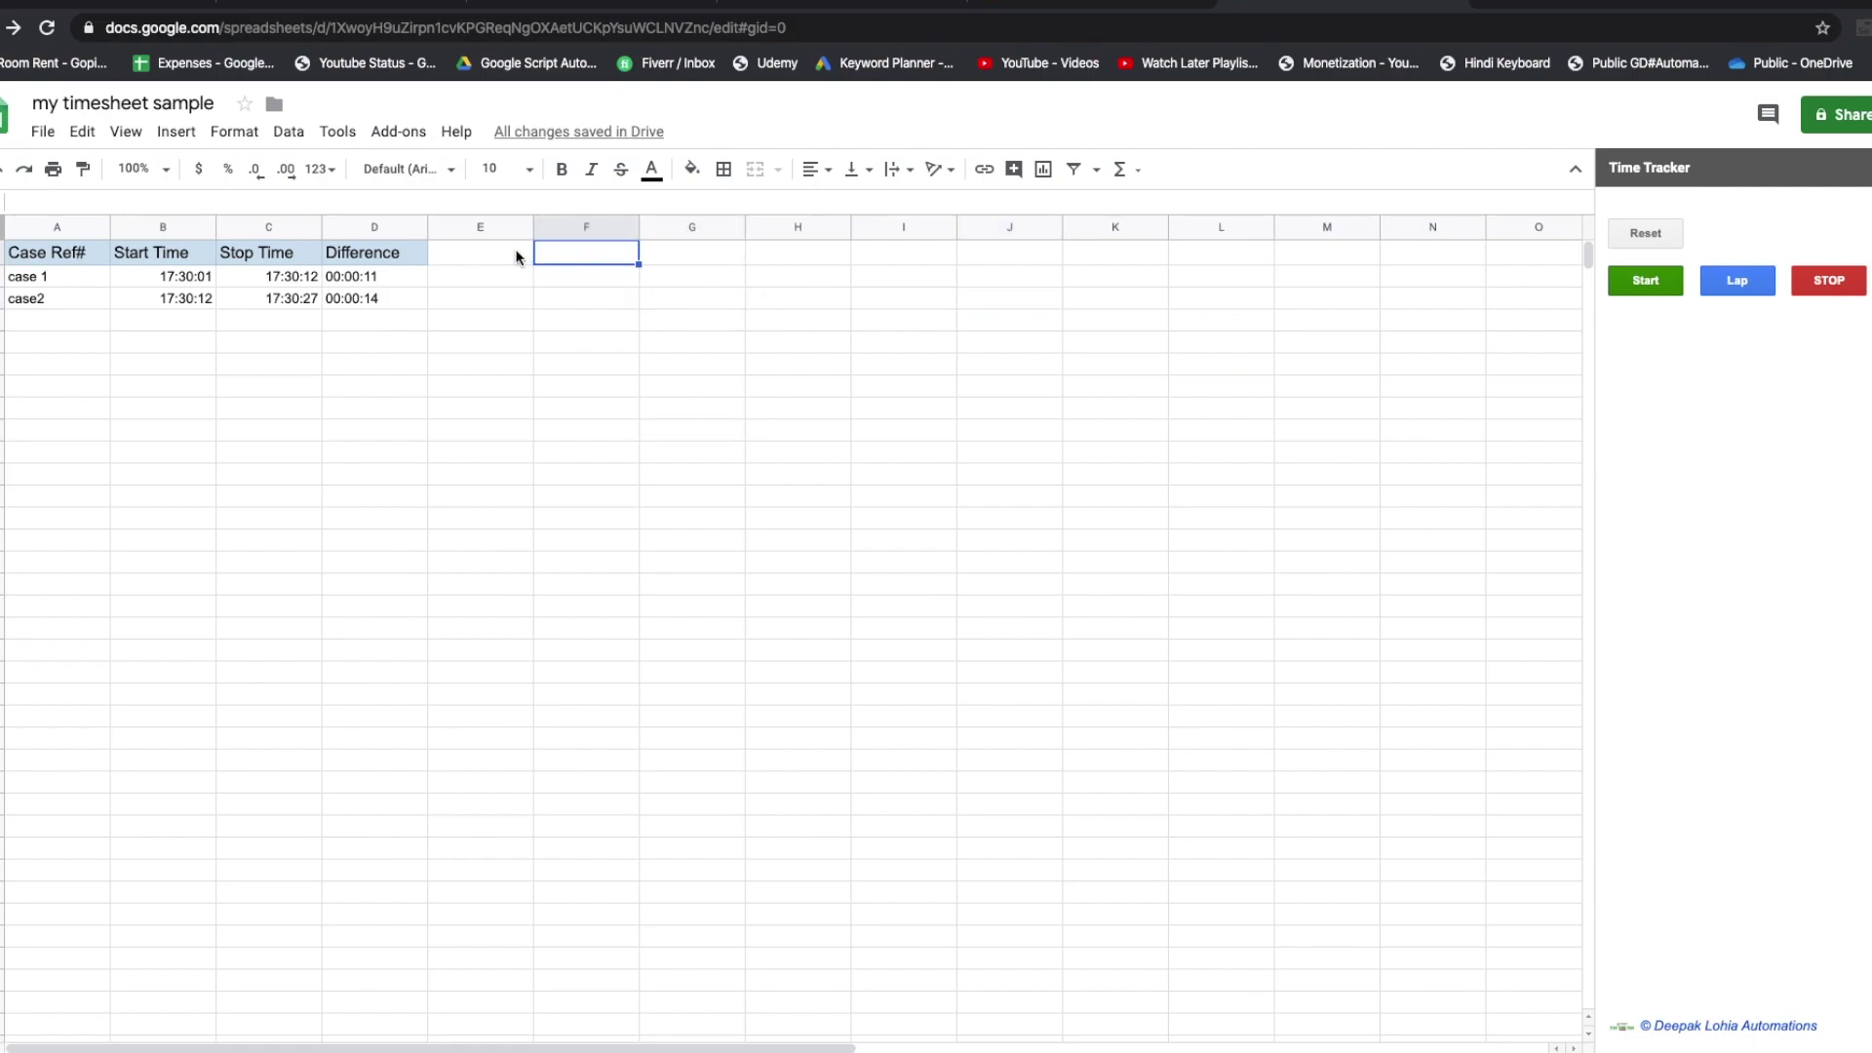
pyautogui.click(518, 254)
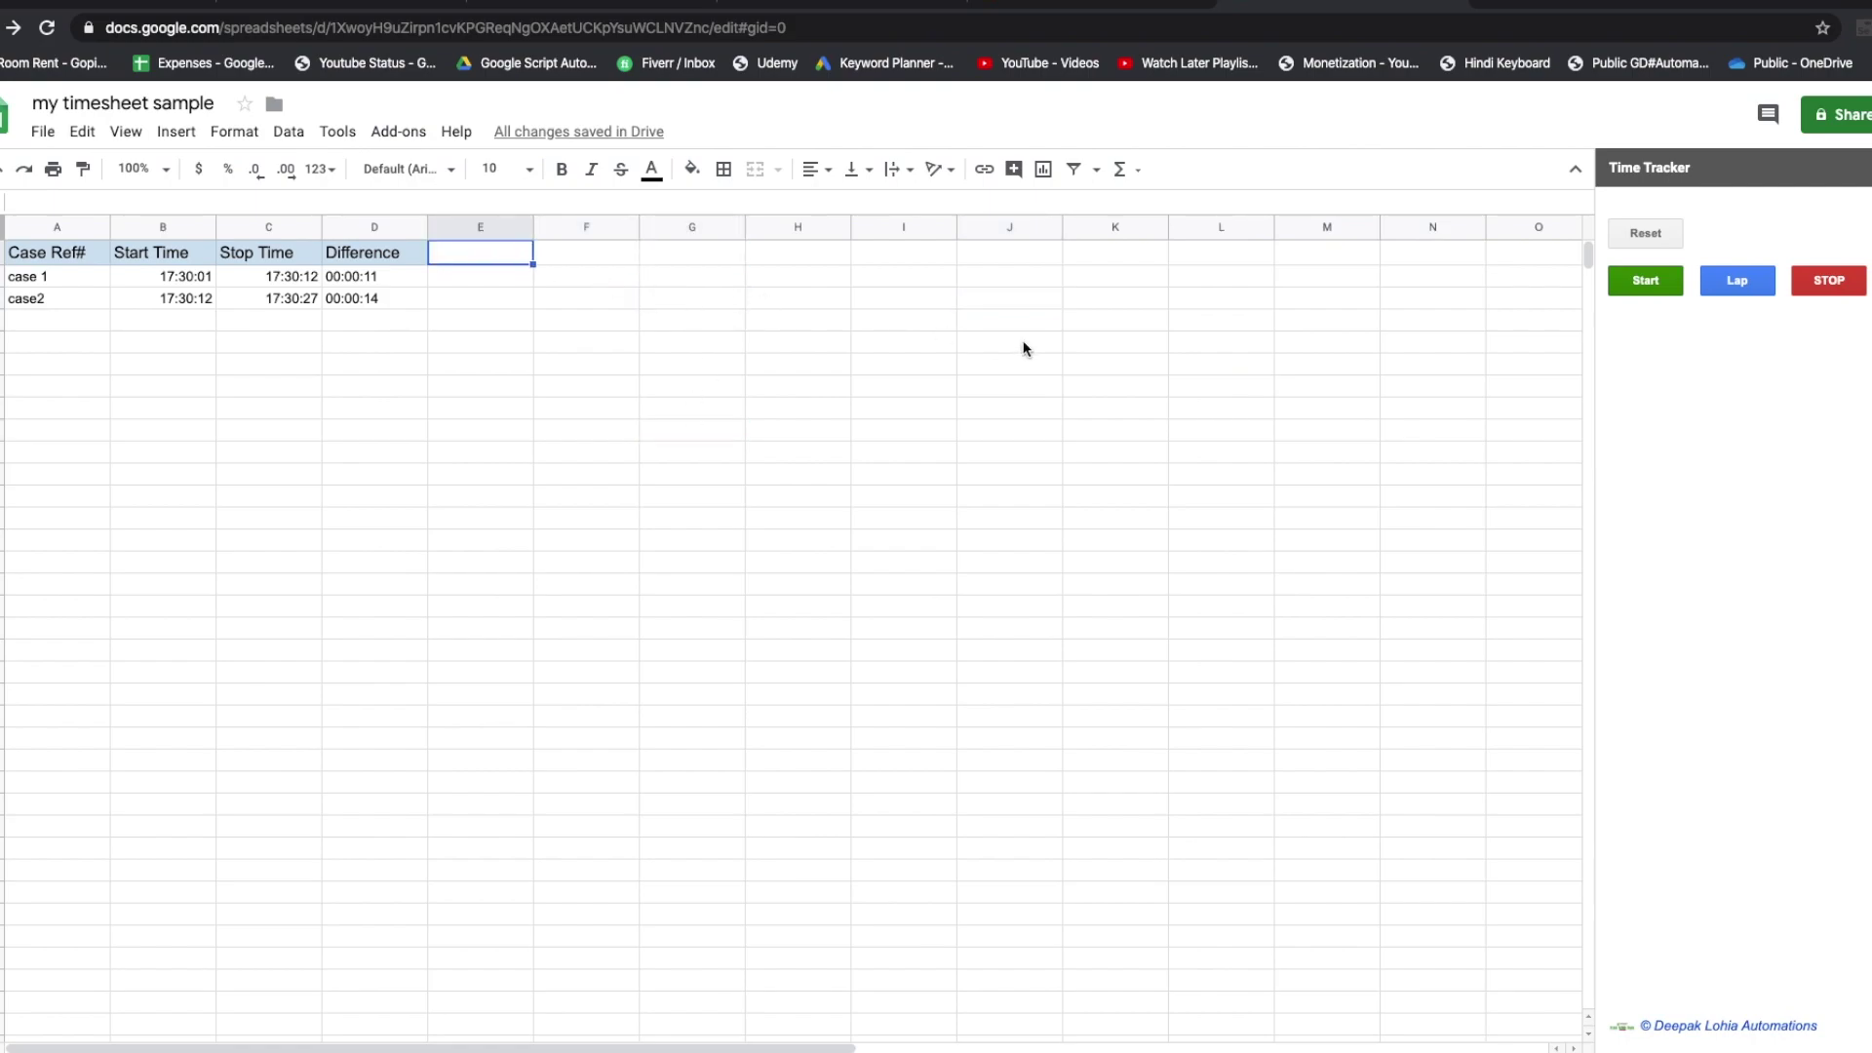
# Log three unlabelled intervals from 17:30:43 to 17:30:52, then switch to the second sheet.
pyautogui.click(1640, 286)
pyautogui.click(1740, 284)
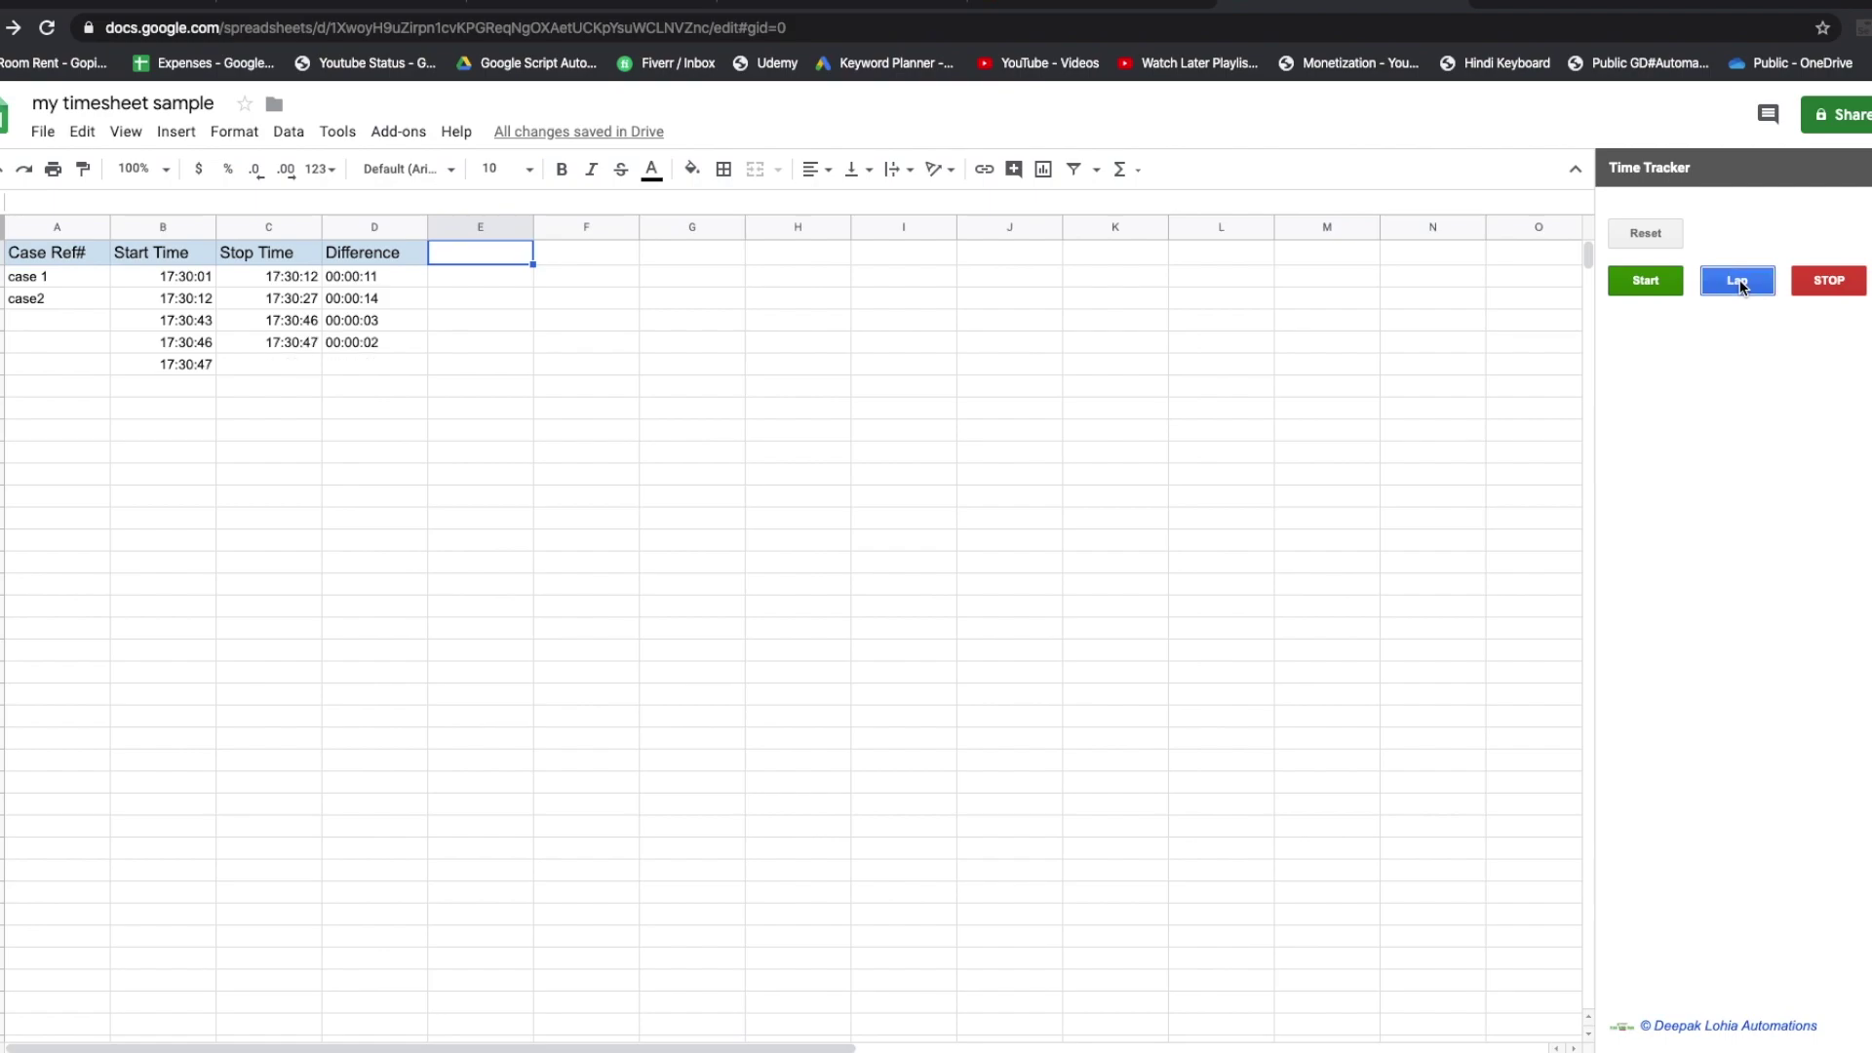
pyautogui.click(1827, 286)
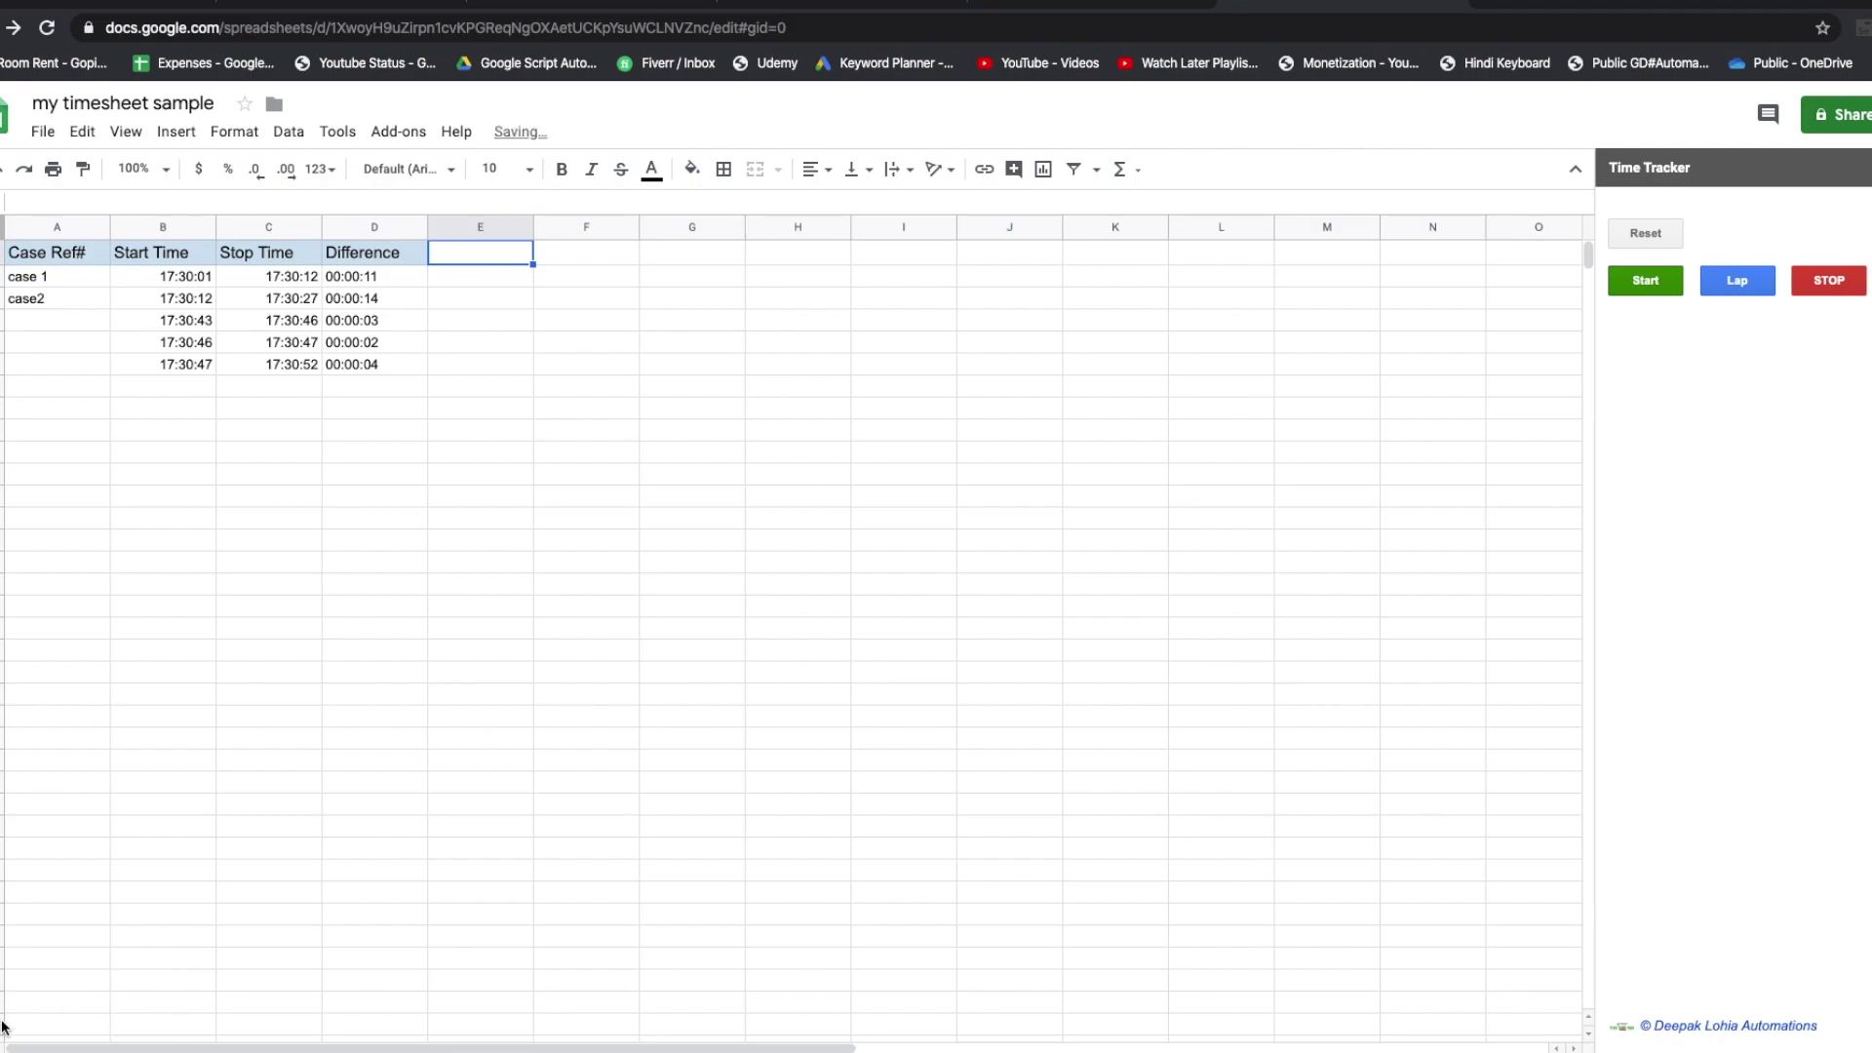
pyautogui.click(310, 1017)
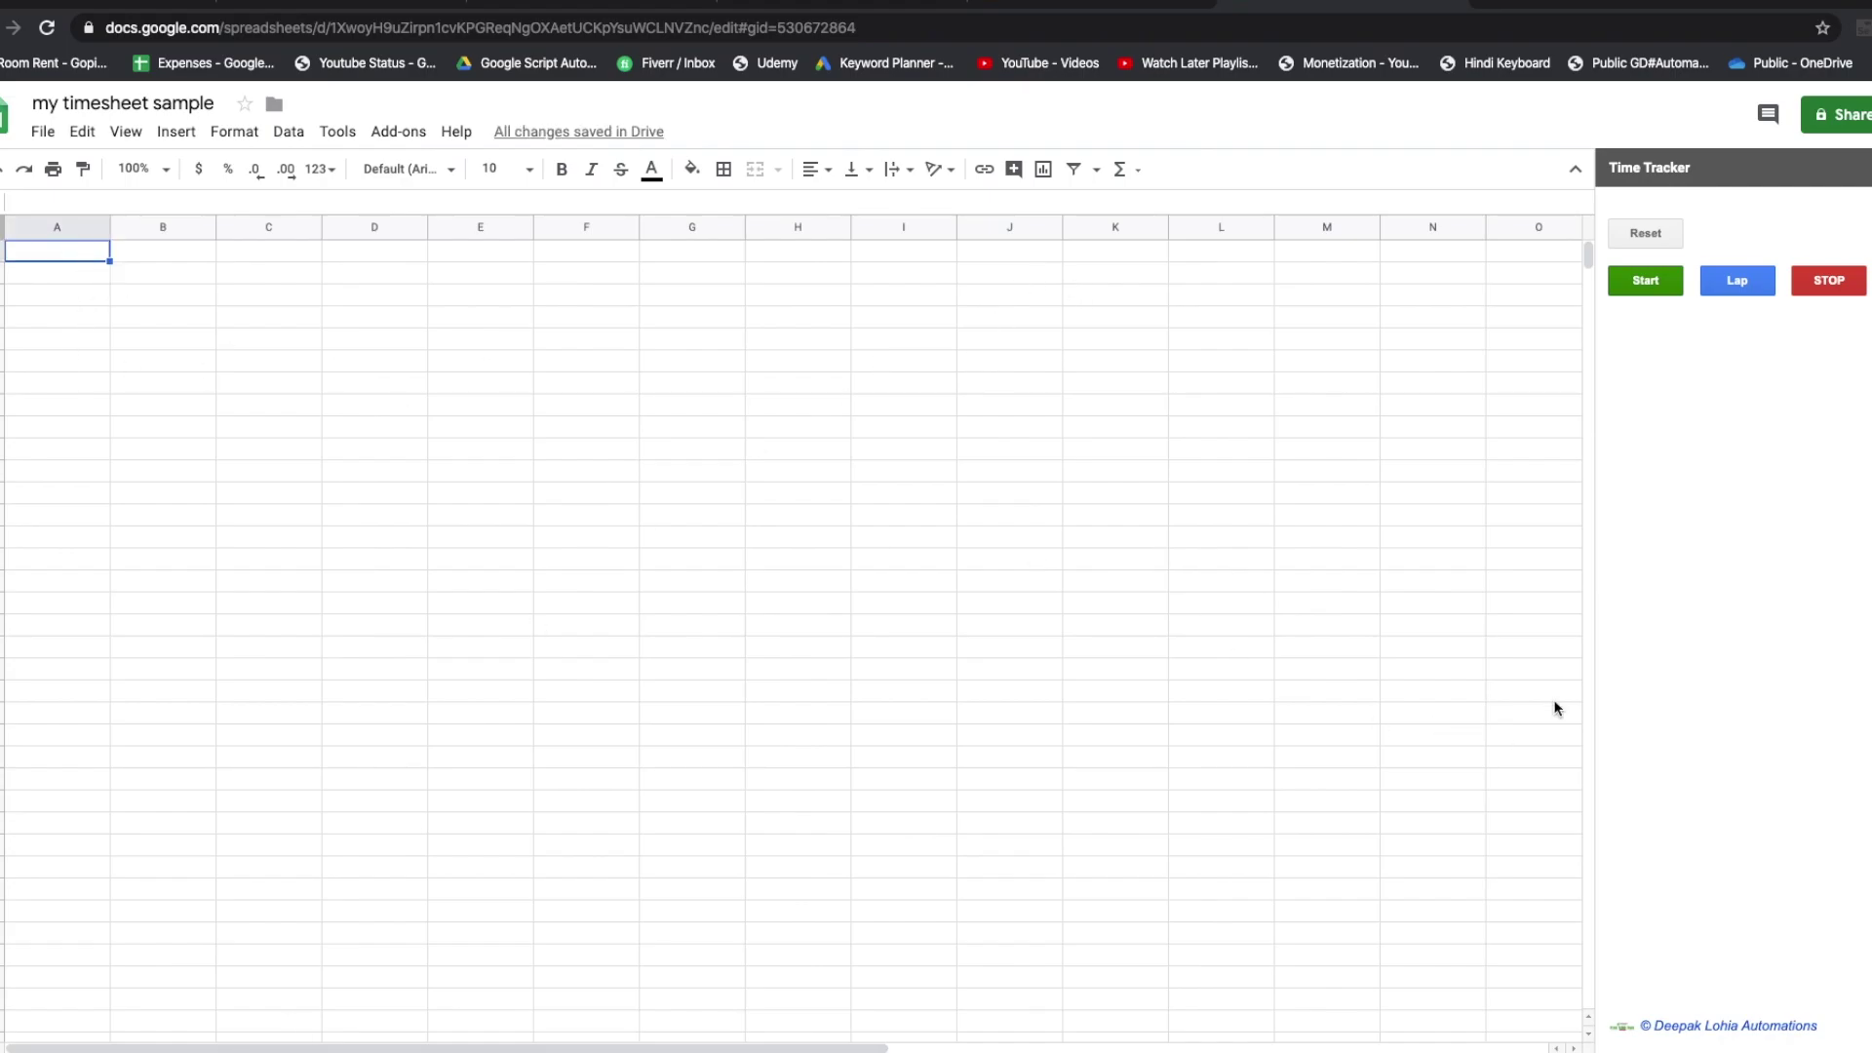
# Reset Time Tracker on the second sheet and confirm, adding the four headers.
pyautogui.click(1643, 235)
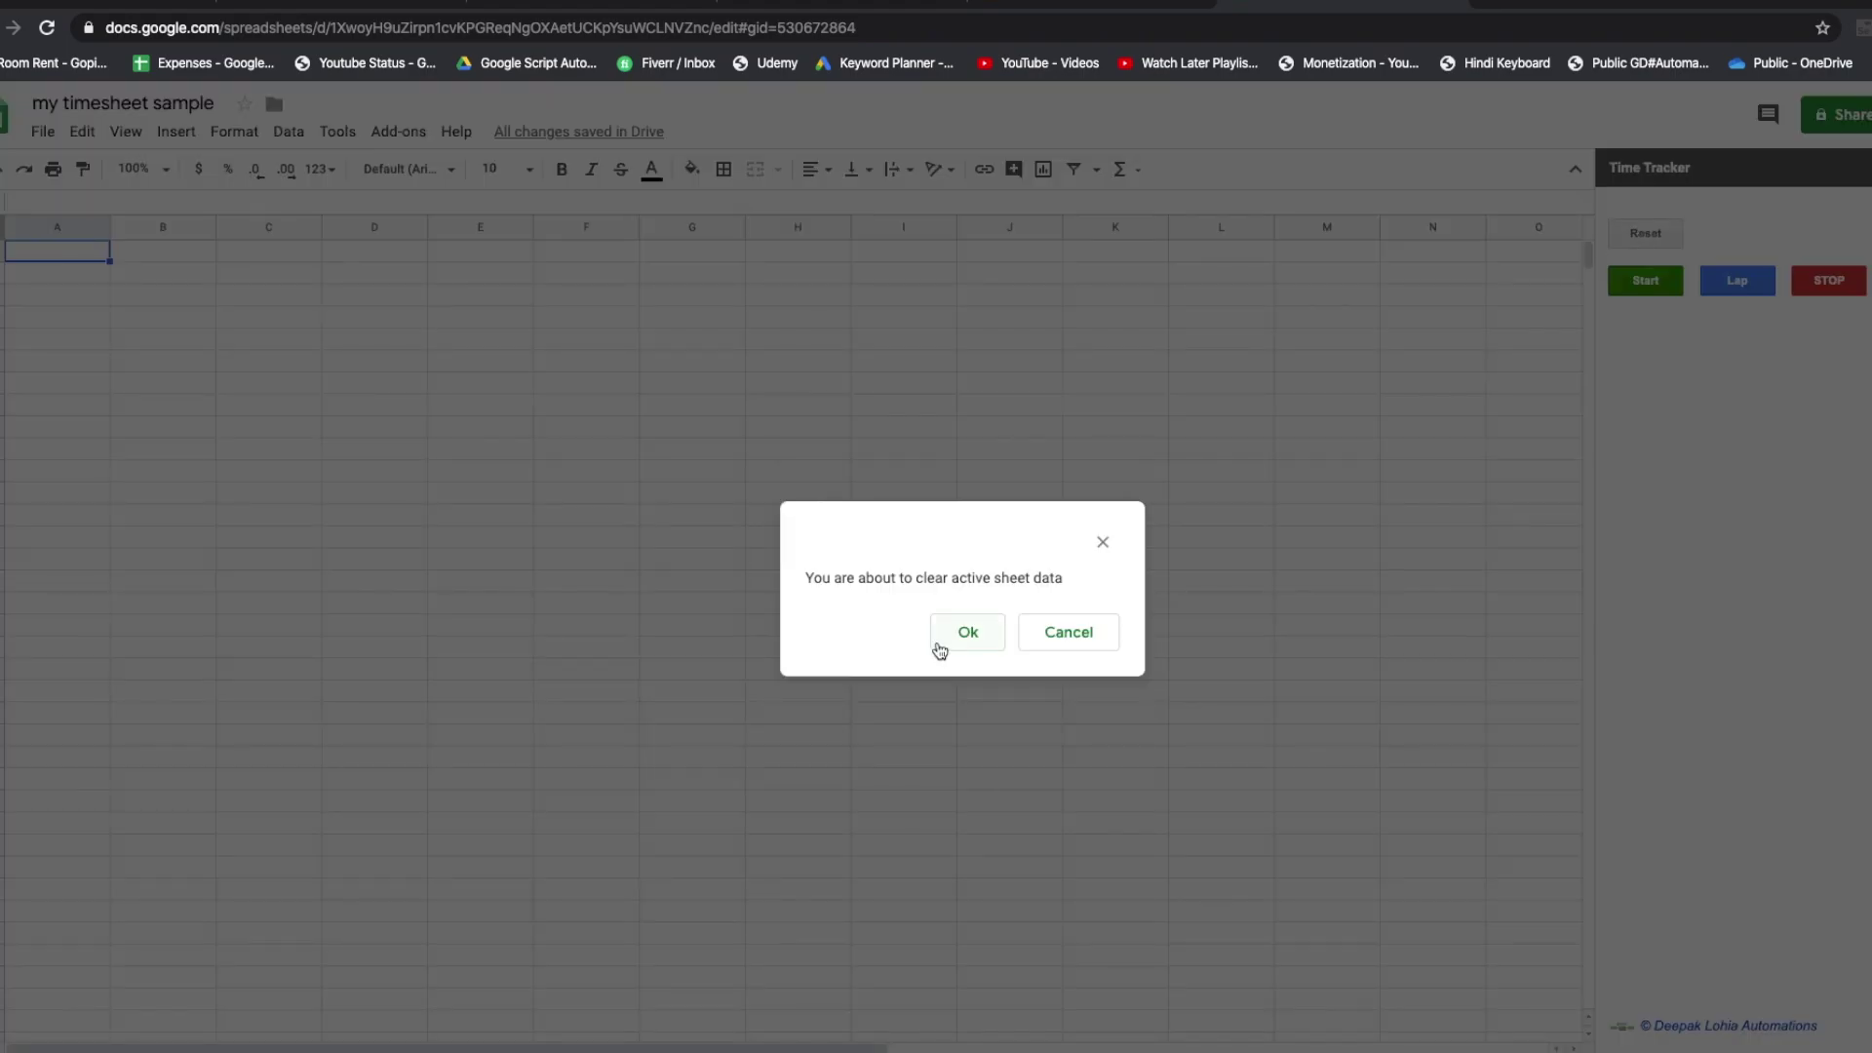
pyautogui.click(938, 632)
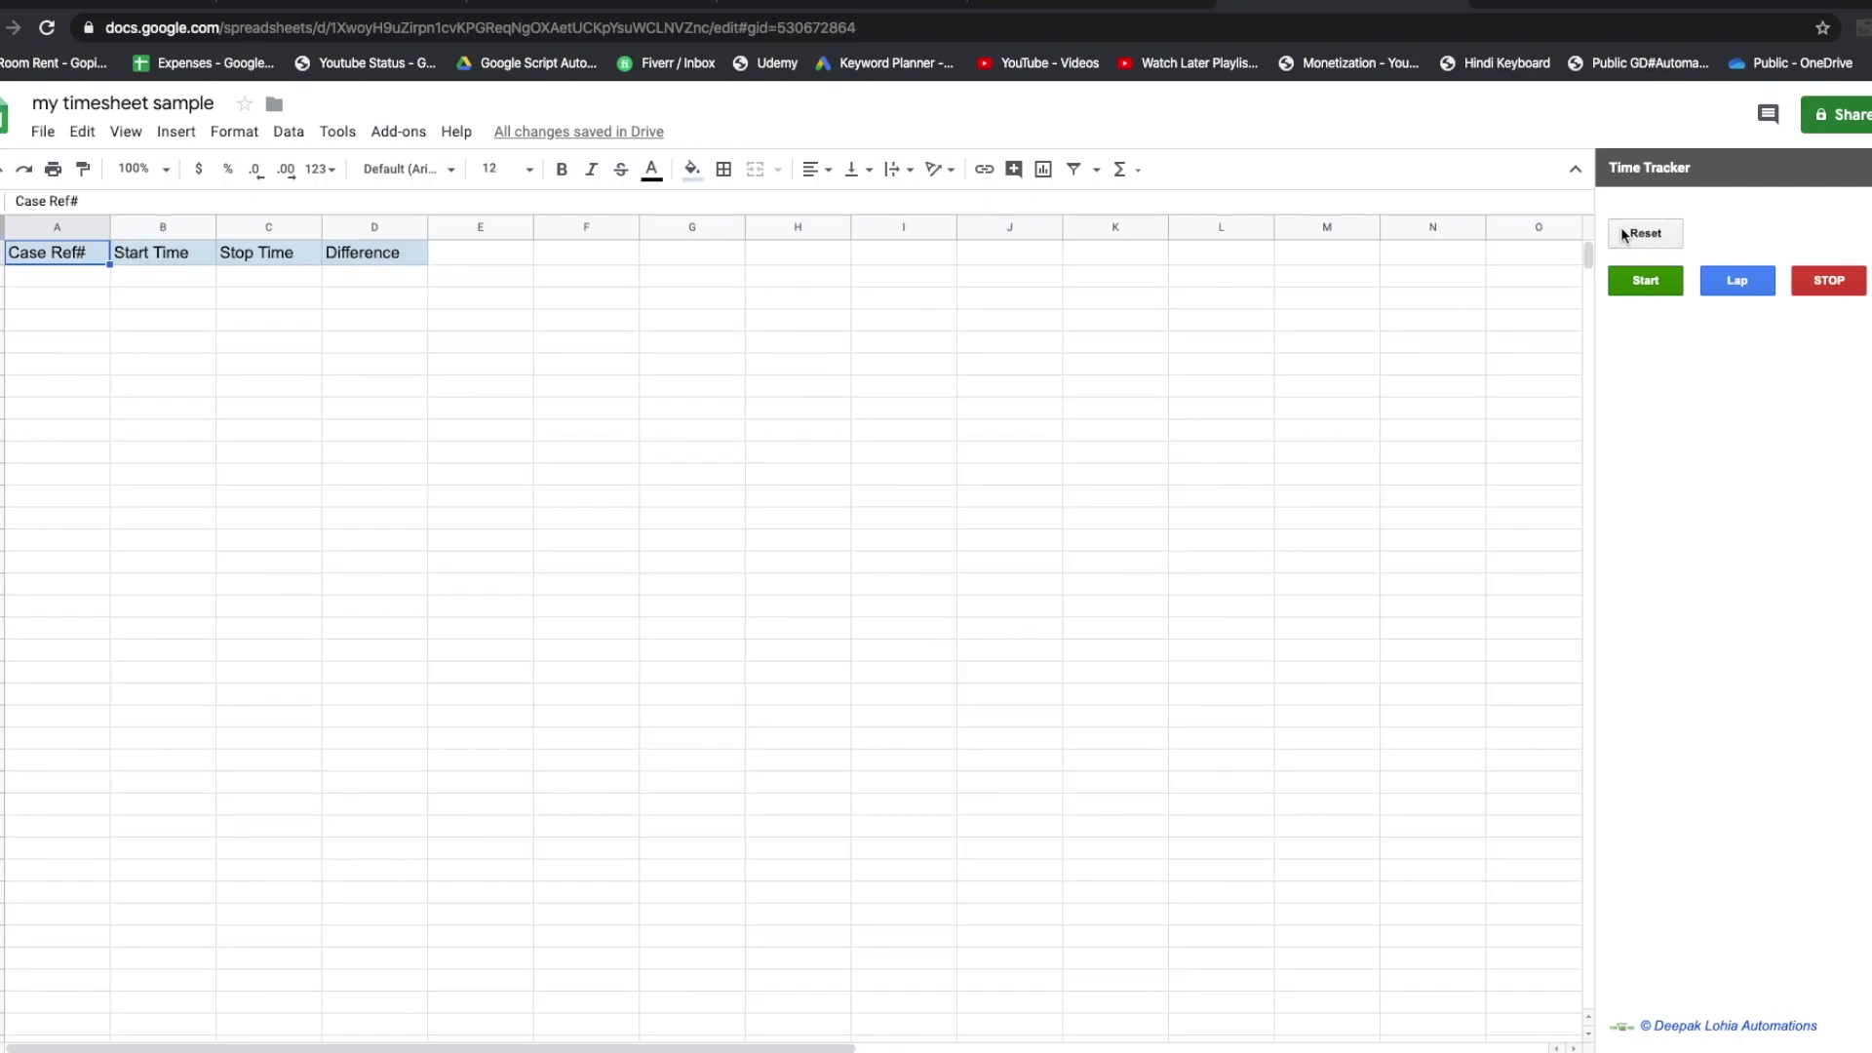
# Time six consecutive laps from 17:31:19 to 17:31:31 on the second sheet.
pyautogui.click(1644, 281)
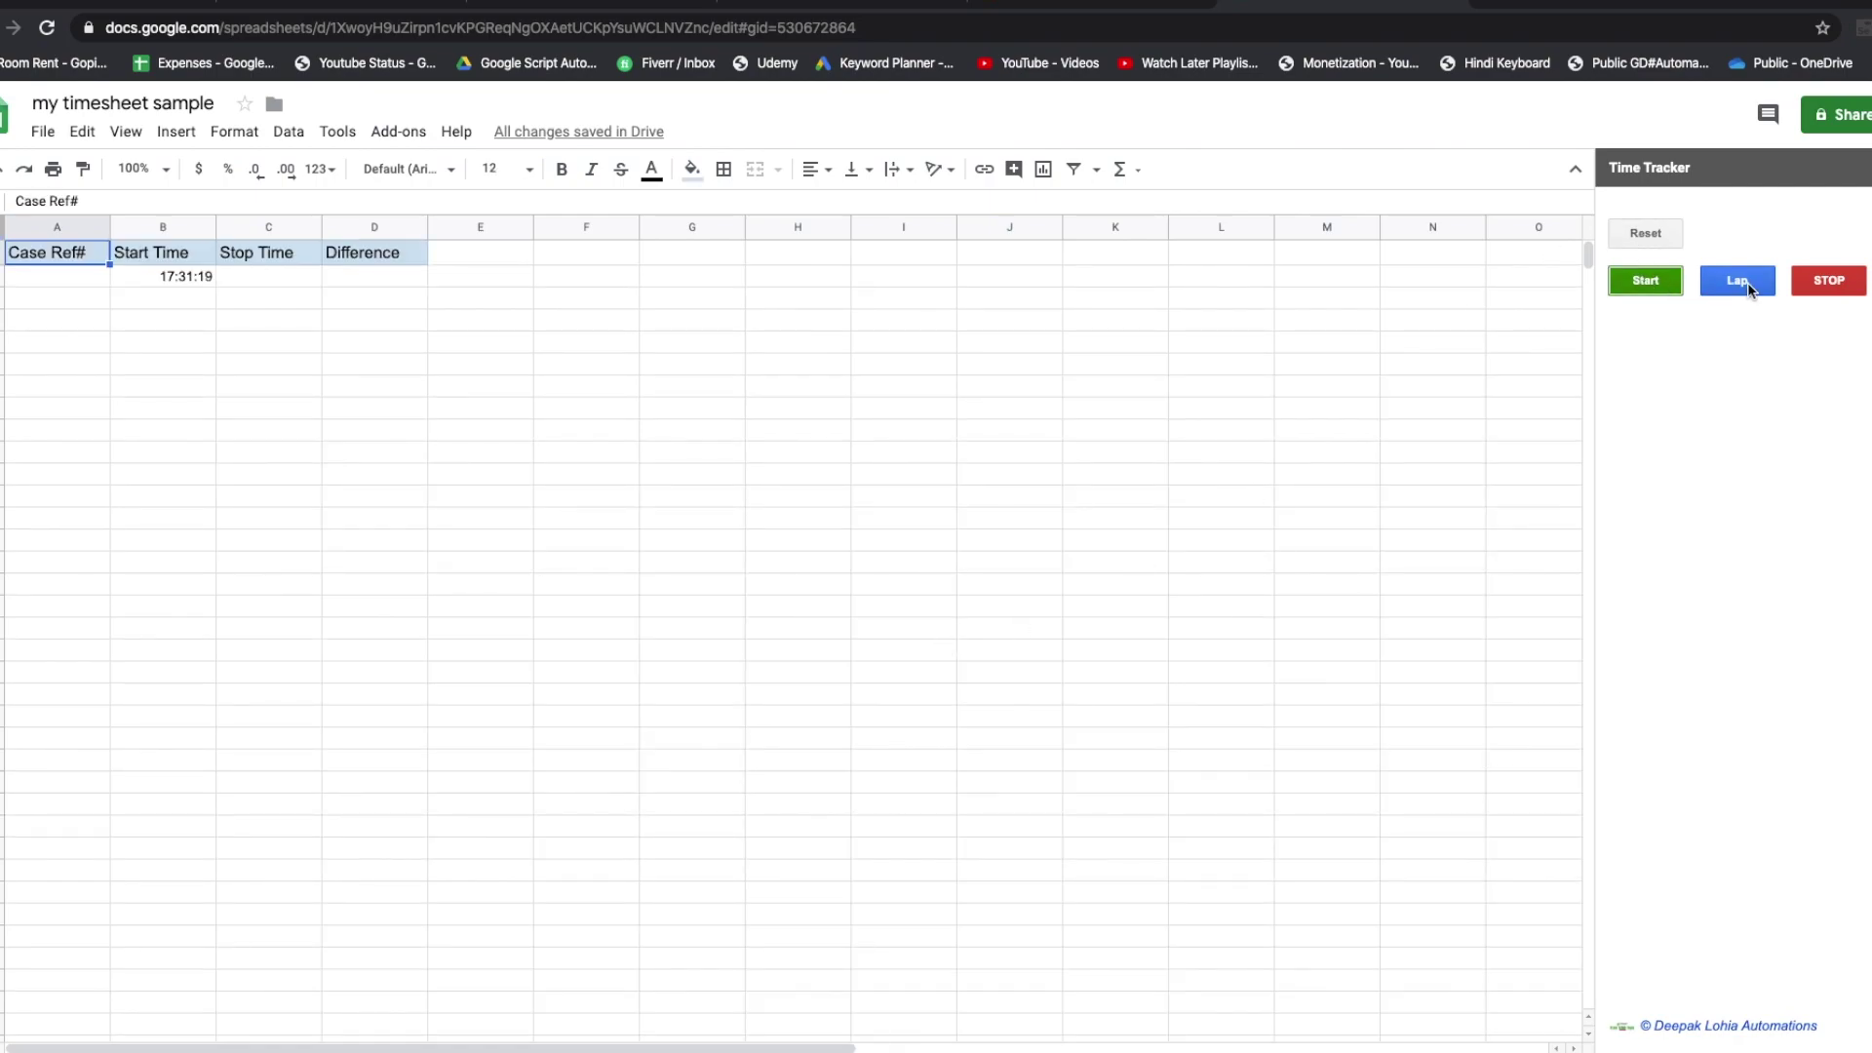
pyautogui.click(1747, 282)
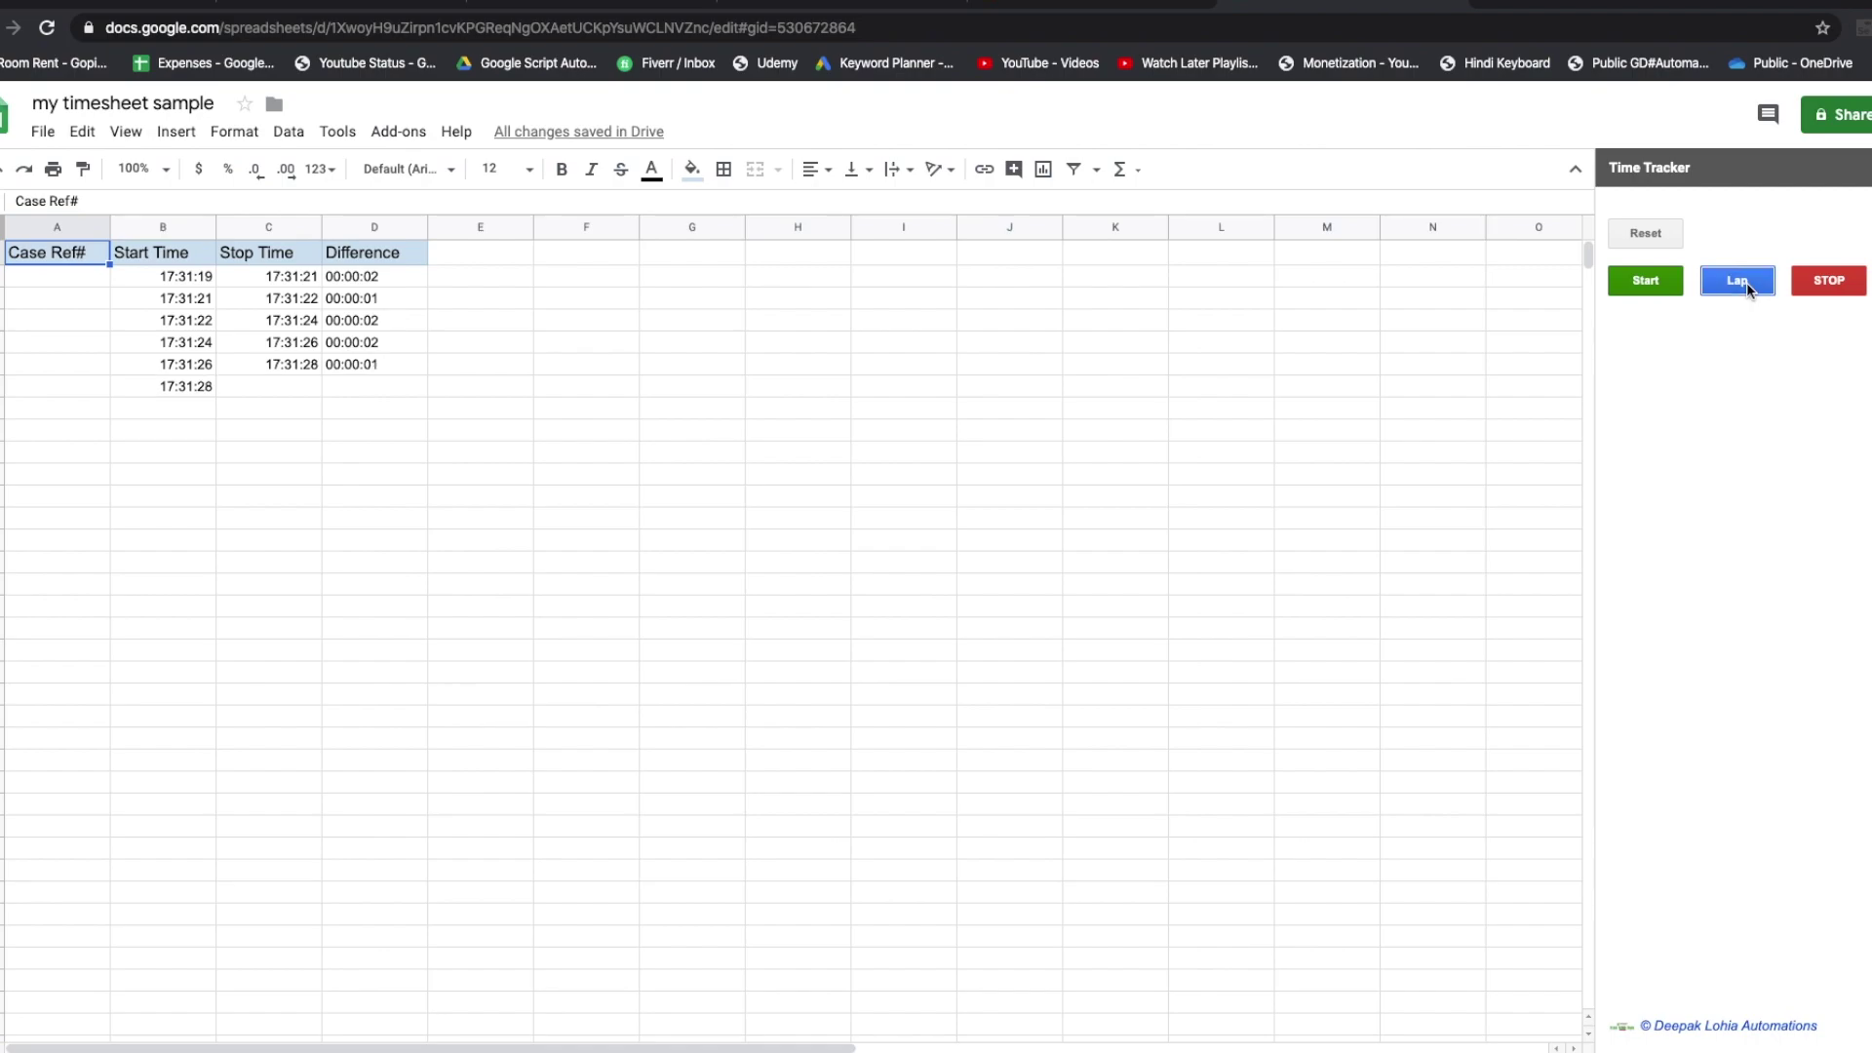
pyautogui.click(1839, 285)
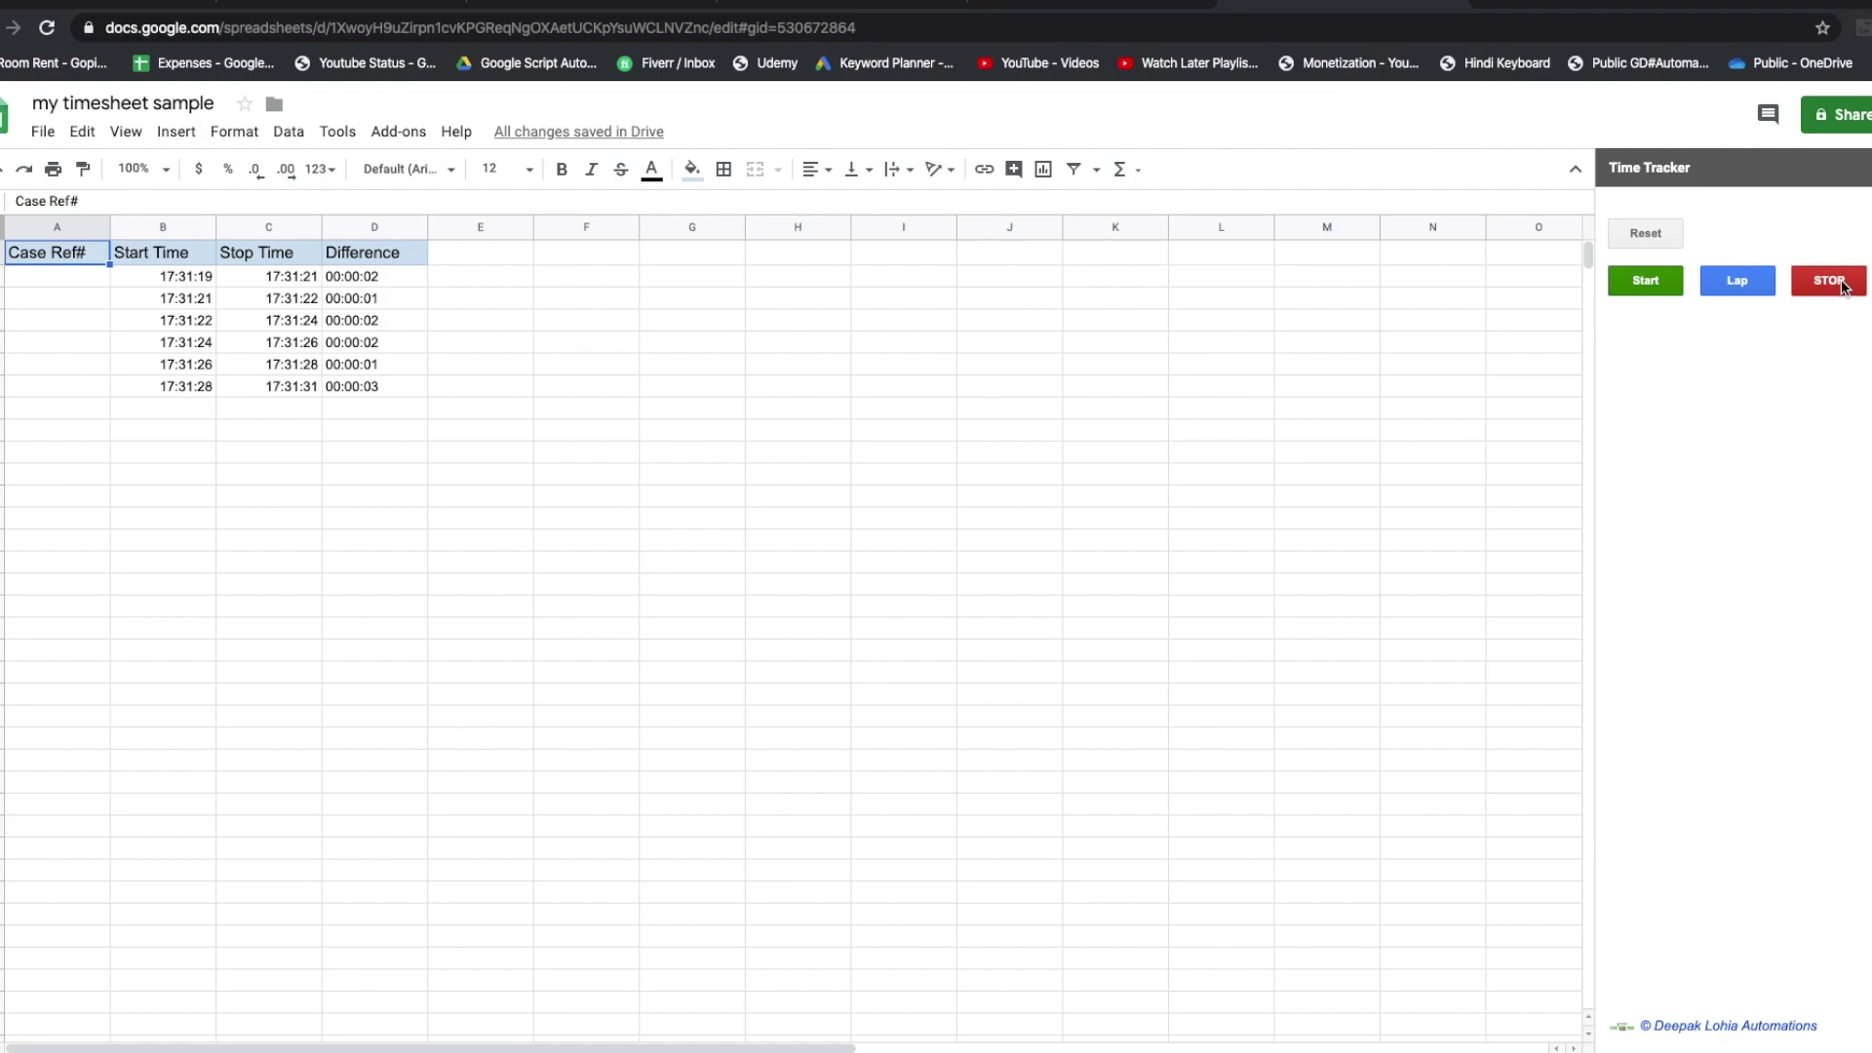